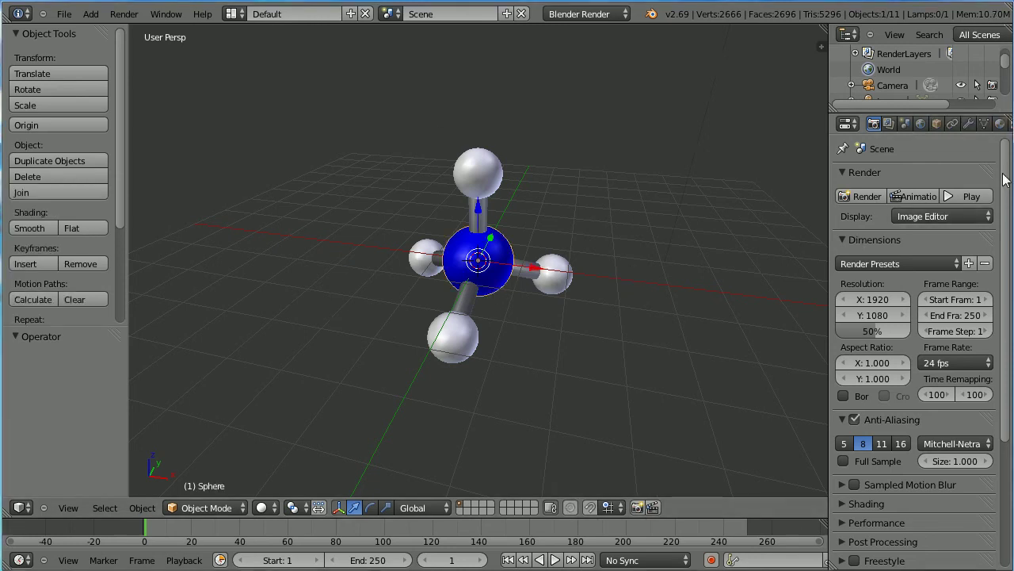
# - Swap the central sphere's blue nitrogen material for the existing black 'carbon' material
pyautogui.click(1000, 124)
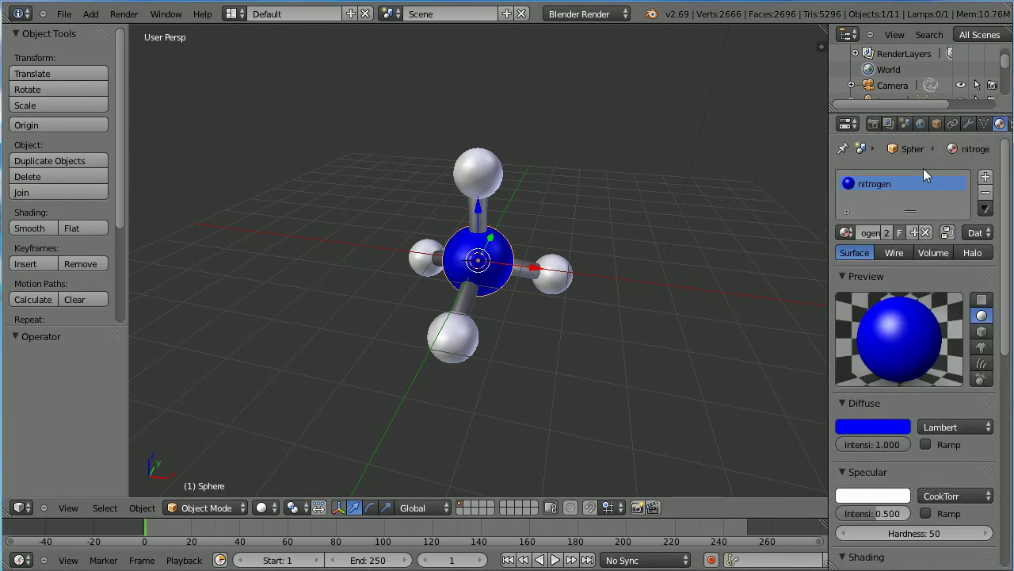
pyautogui.click(847, 232)
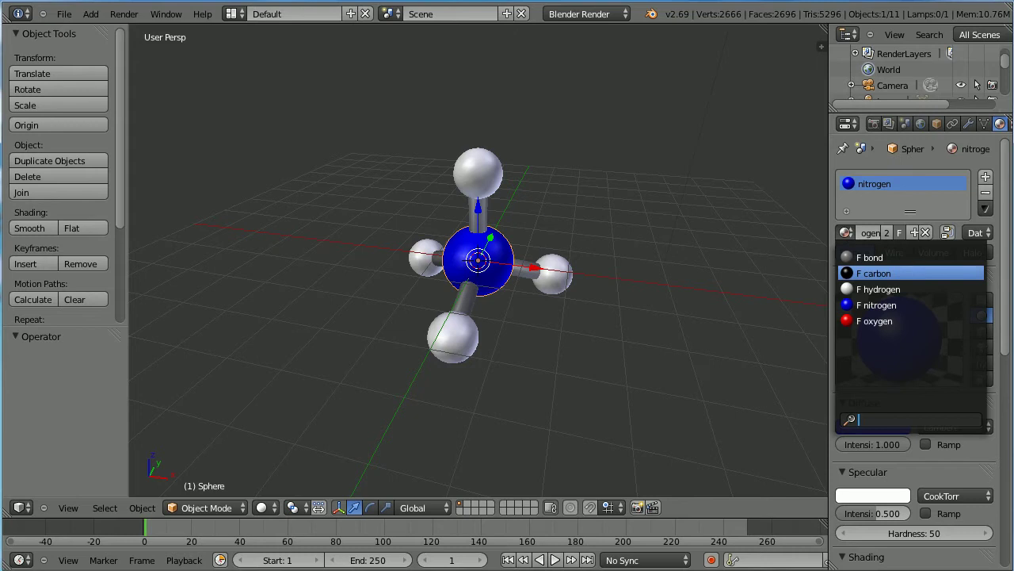
pyautogui.click(873, 273)
pyautogui.moveTo(569, 359)
pyautogui.mouseDown(button='middle')
pyautogui.moveTo(543, 313)
pyautogui.moveTo(584, 244)
pyautogui.moveTo(595, 328)
pyautogui.moveTo(561, 361)
pyautogui.mouseUp(button='middle')
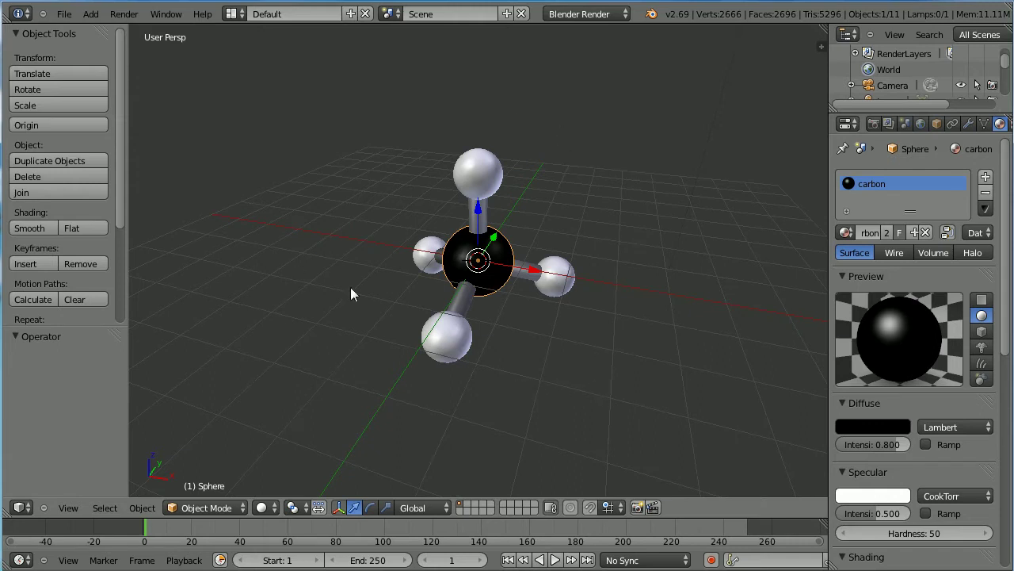
pyautogui.click(65, 14)
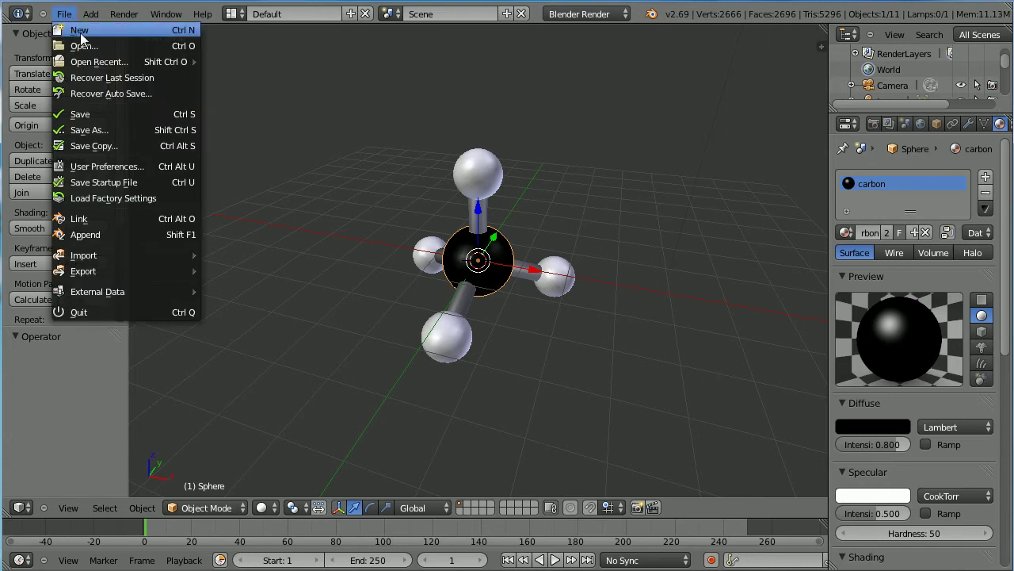
# - Reload the start-up file for a fresh scene and delete the default cube
pyautogui.click(80, 30)
pyautogui.click(81, 36)
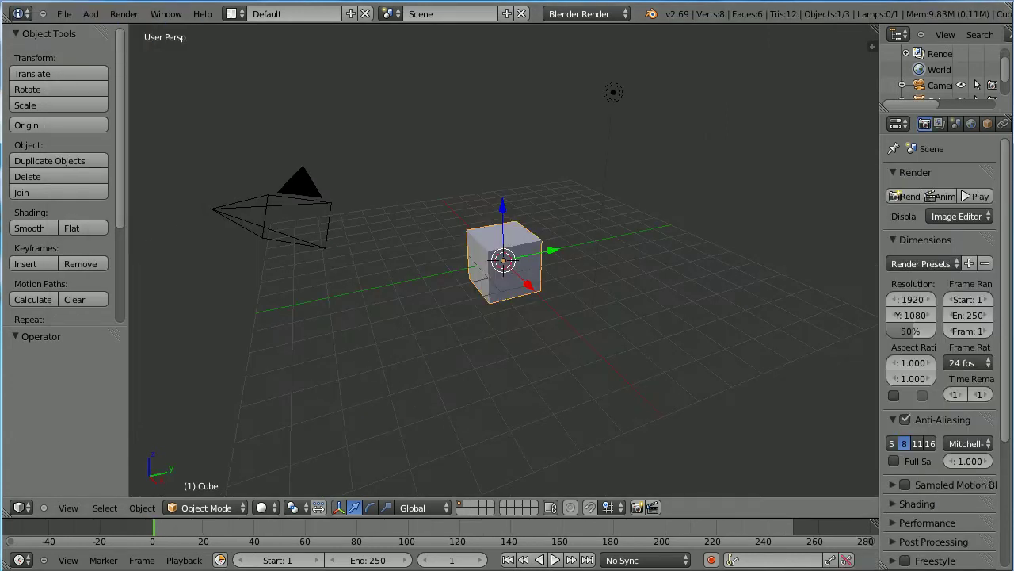
pyautogui.scroll(3, 599, 353)
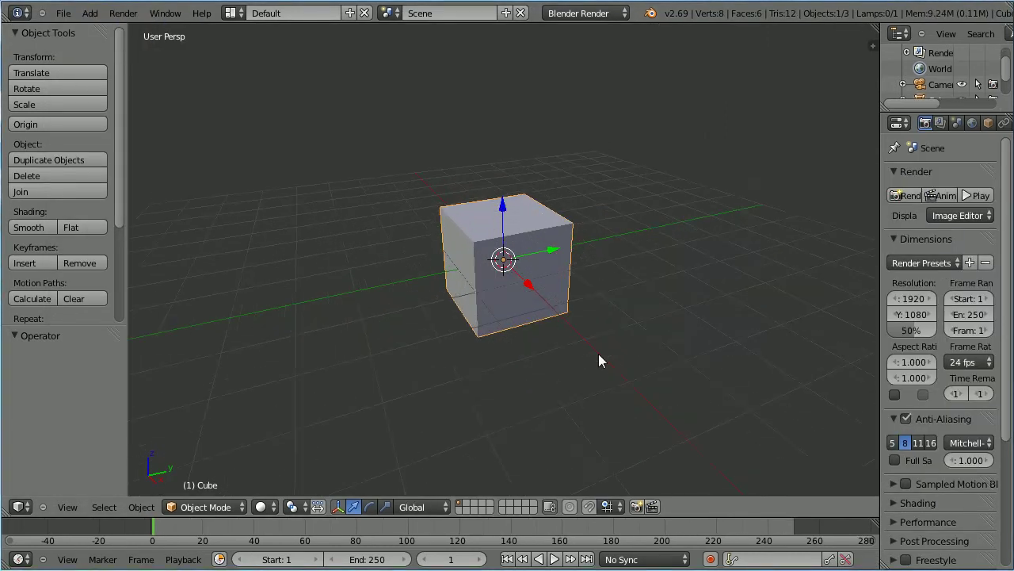
pyautogui.press('x')
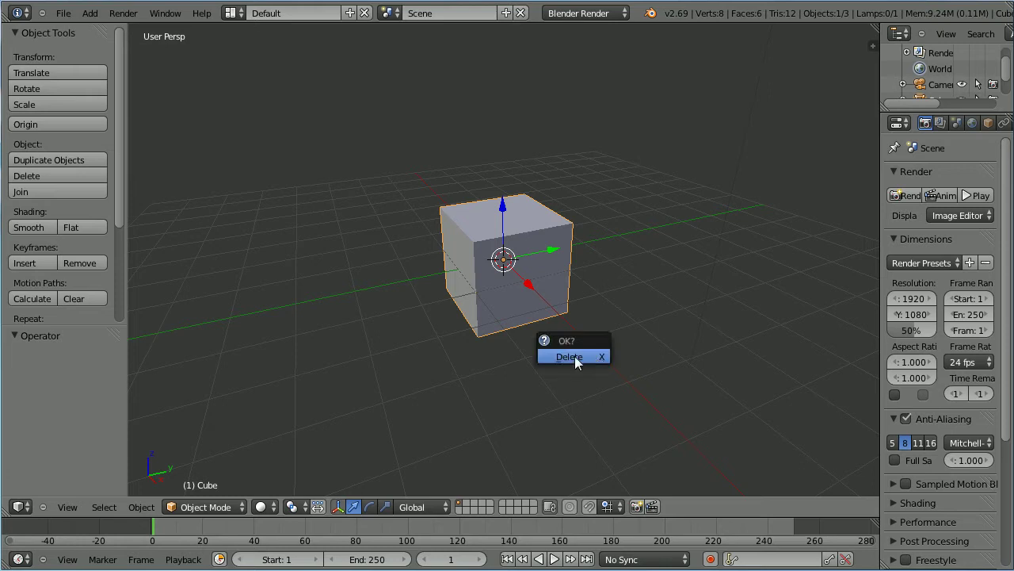
pyautogui.click(574, 356)
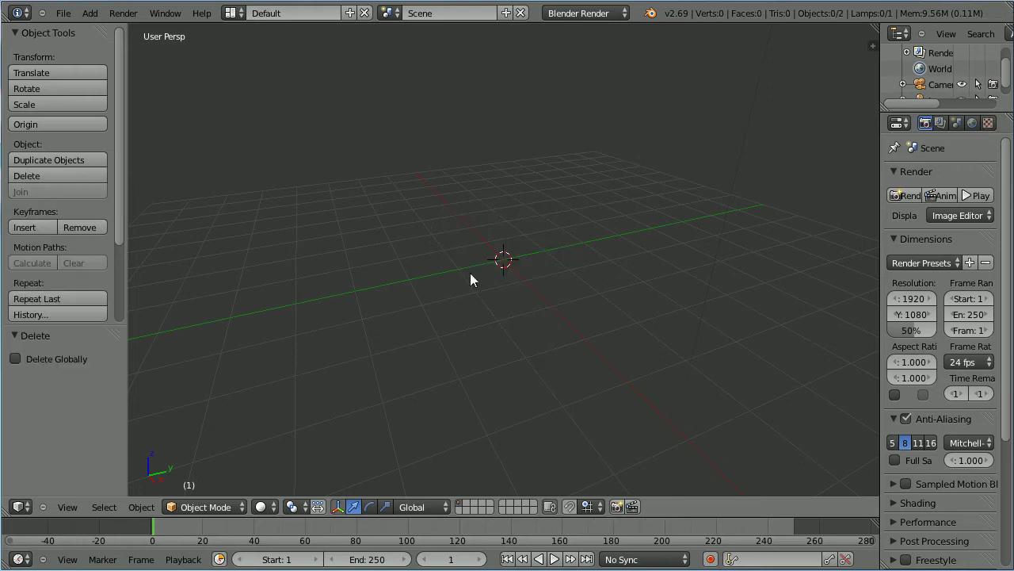
# - Add a cylinder mesh at the scene centre
pyautogui.click(90, 13)
pyautogui.moveTo(111, 29)
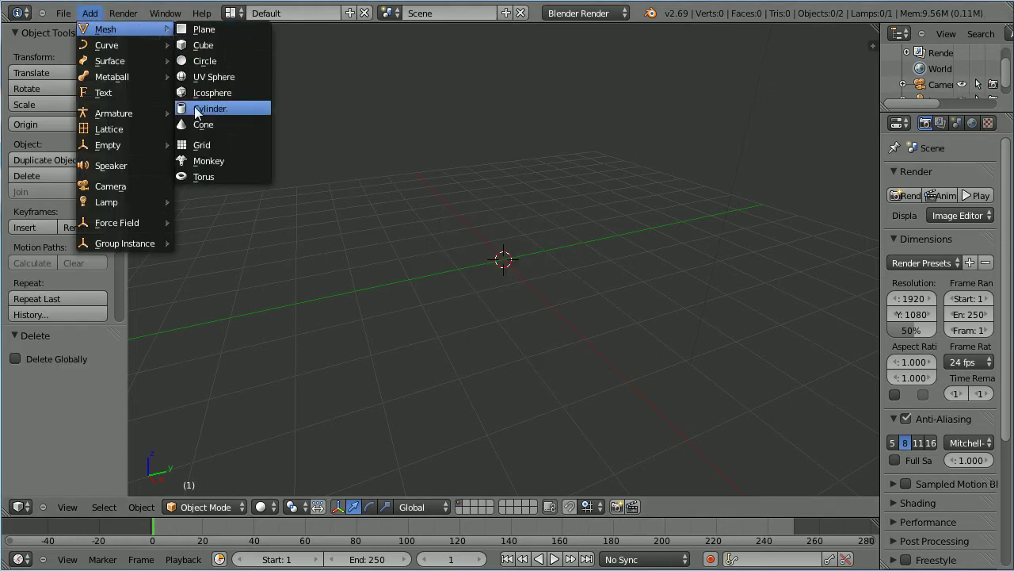
pyautogui.click(248, 106)
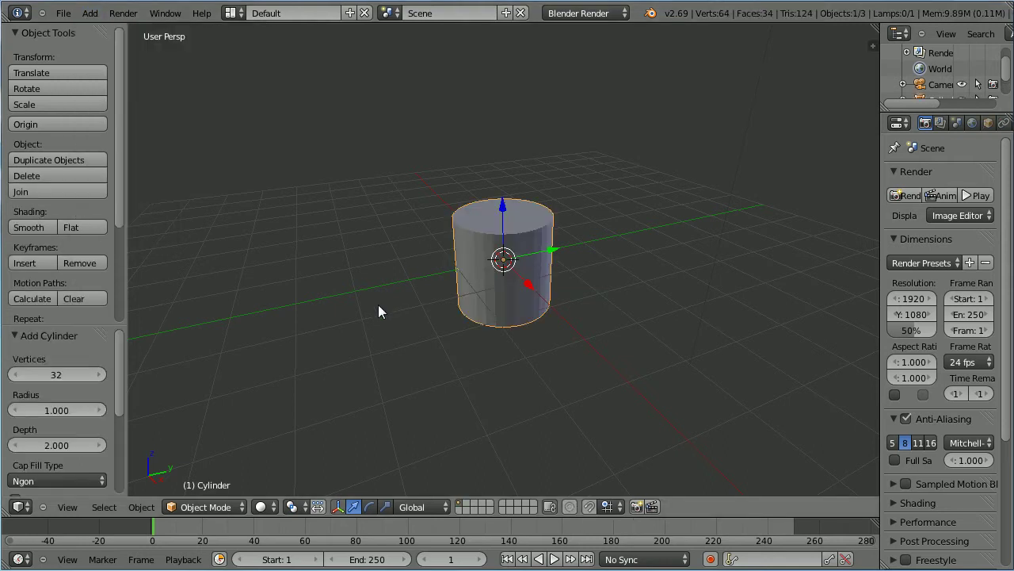
# - Slim the cylinder to 0.2 width, keeping its height, and apply its scale
pyautogui.press('s')
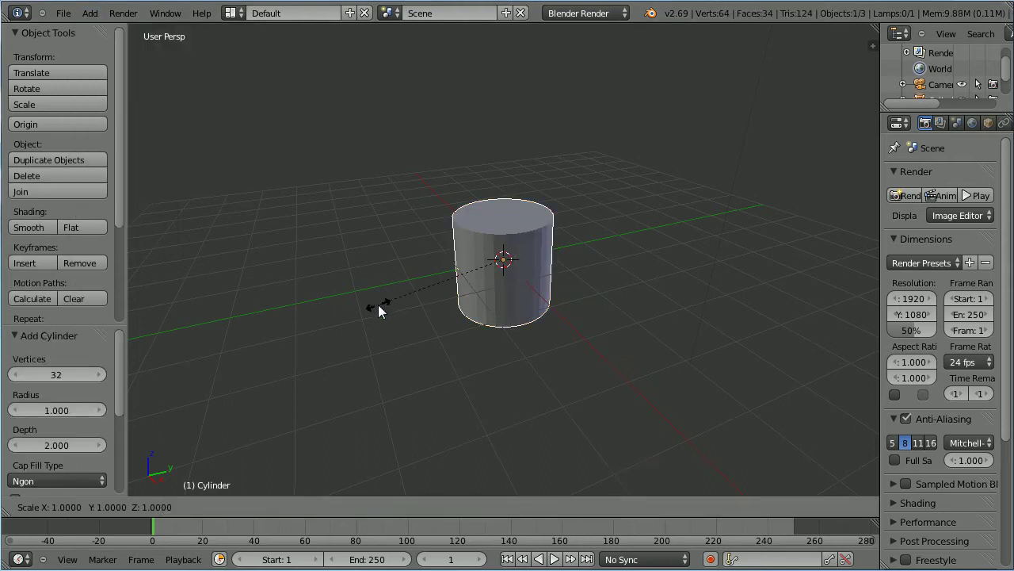
pyautogui.hotkey('shift', 'z')
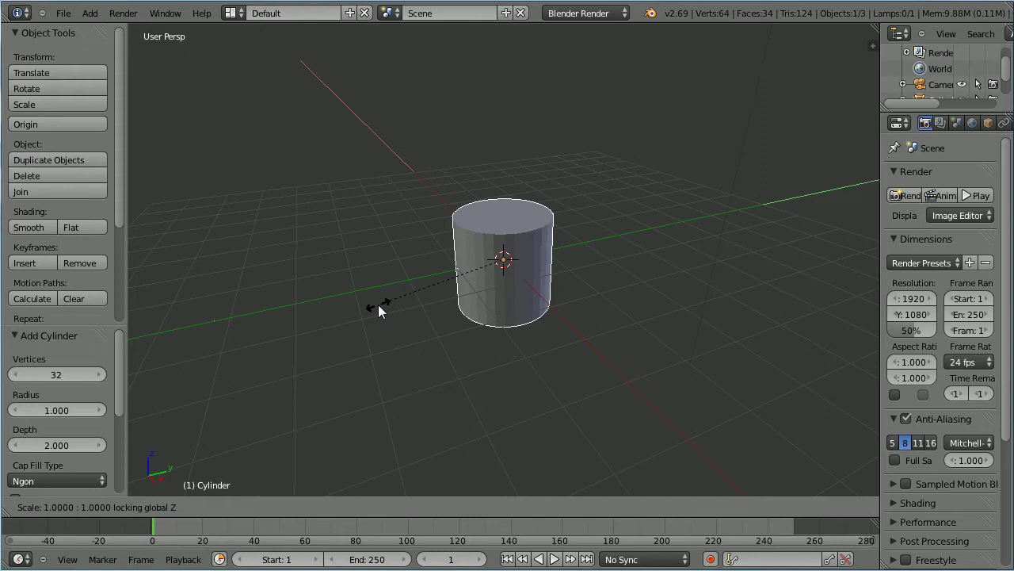
pyautogui.write('0.2')
pyautogui.press('Return')
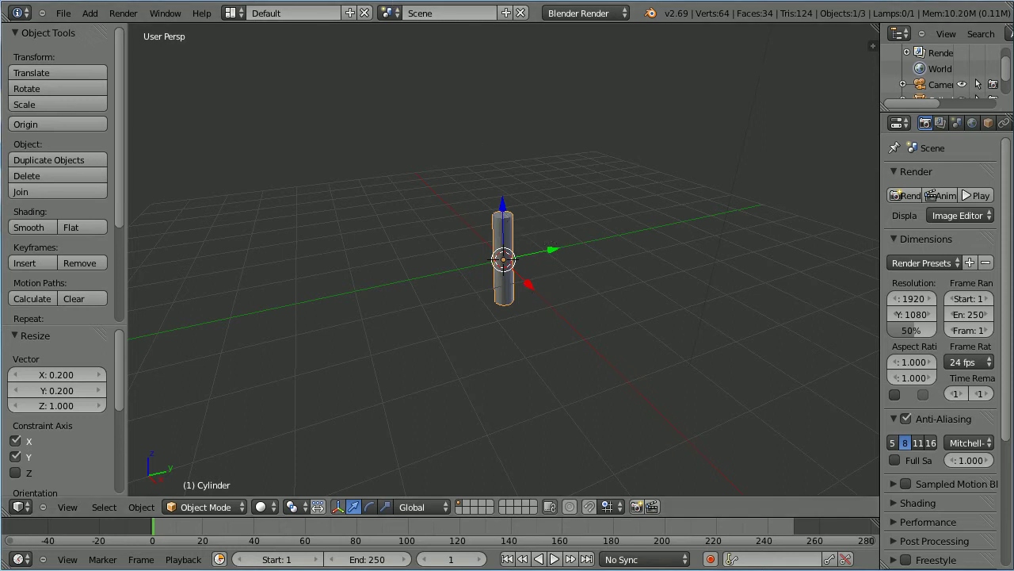
pyautogui.rightClick(433, 165)
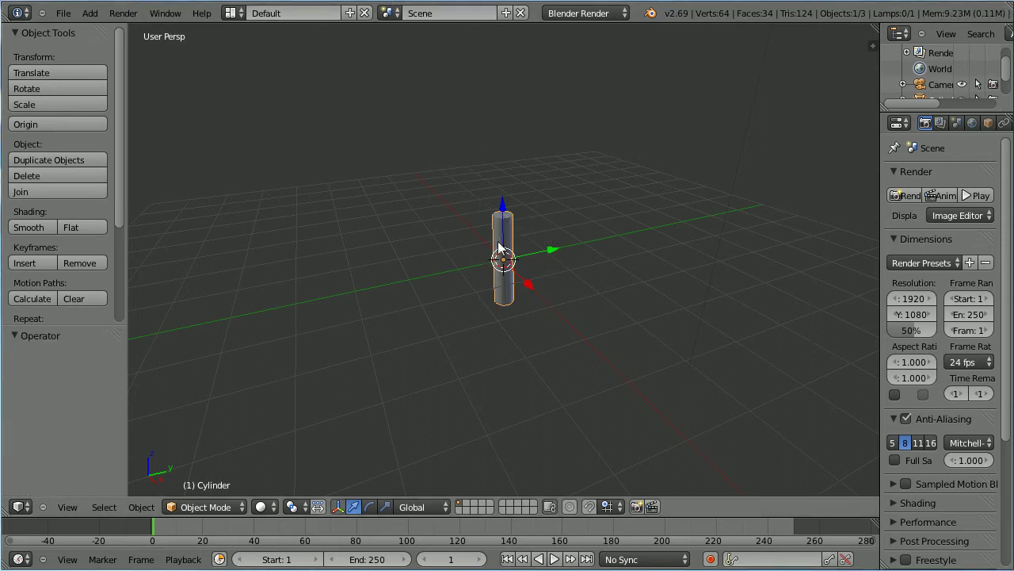
pyautogui.click(141, 507)
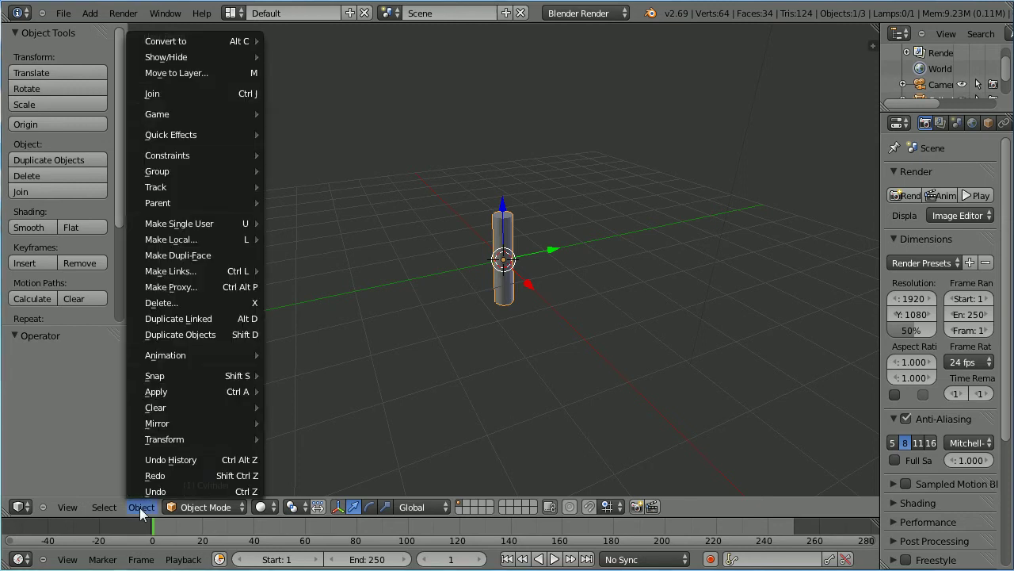
pyautogui.moveTo(170, 389)
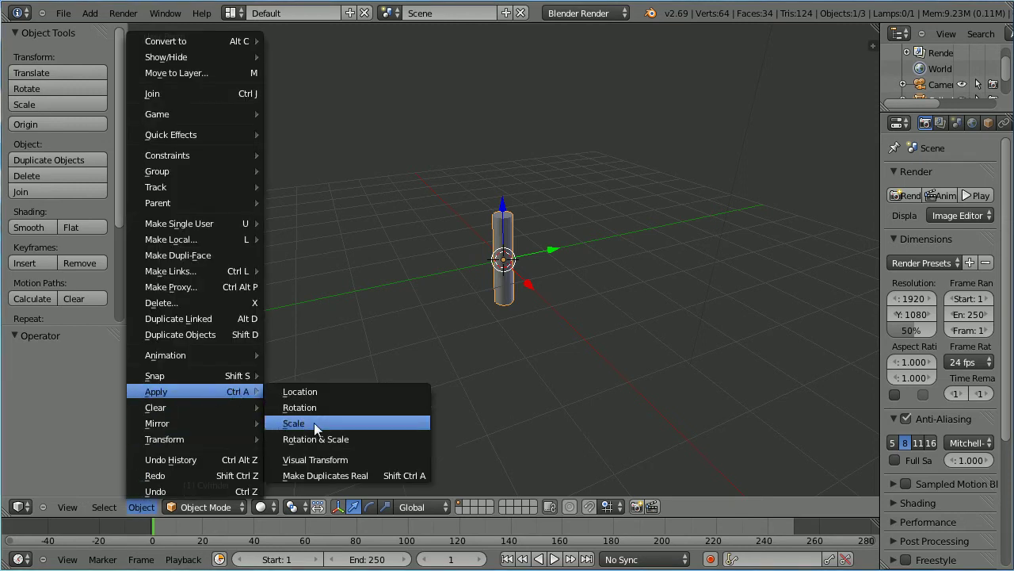
pyautogui.click(393, 430)
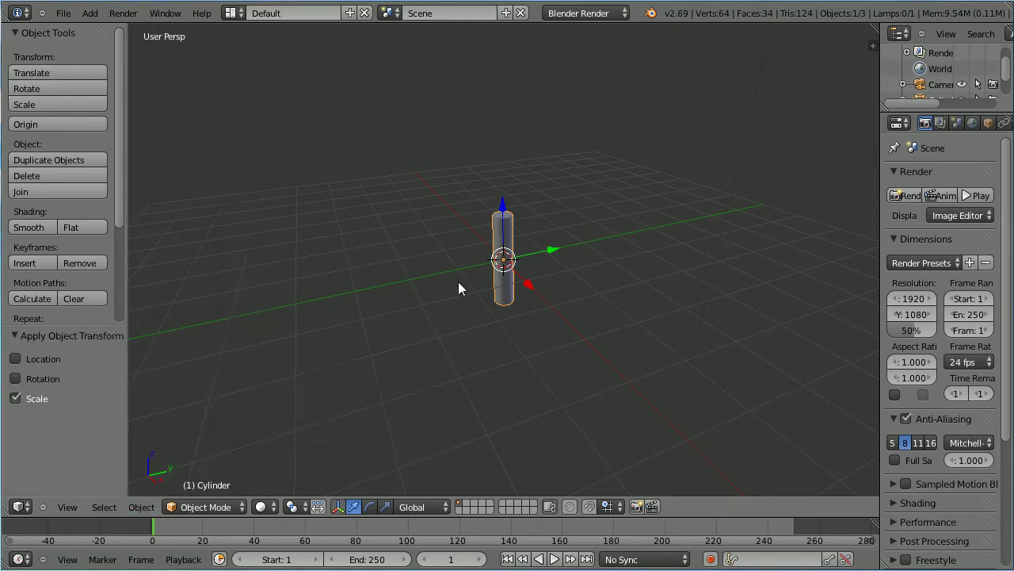
# - Raise the cylinder 1 unit along Z and set its origin to the 3D cursor at its base
pyautogui.press('g')
pyautogui.press('z')
pyautogui.press('1')
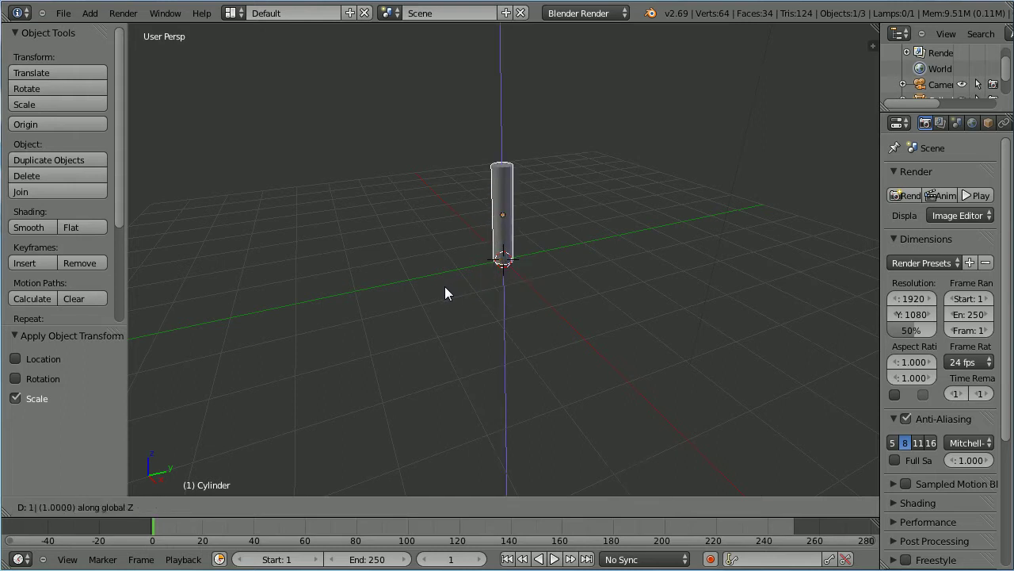
pyautogui.press('Return')
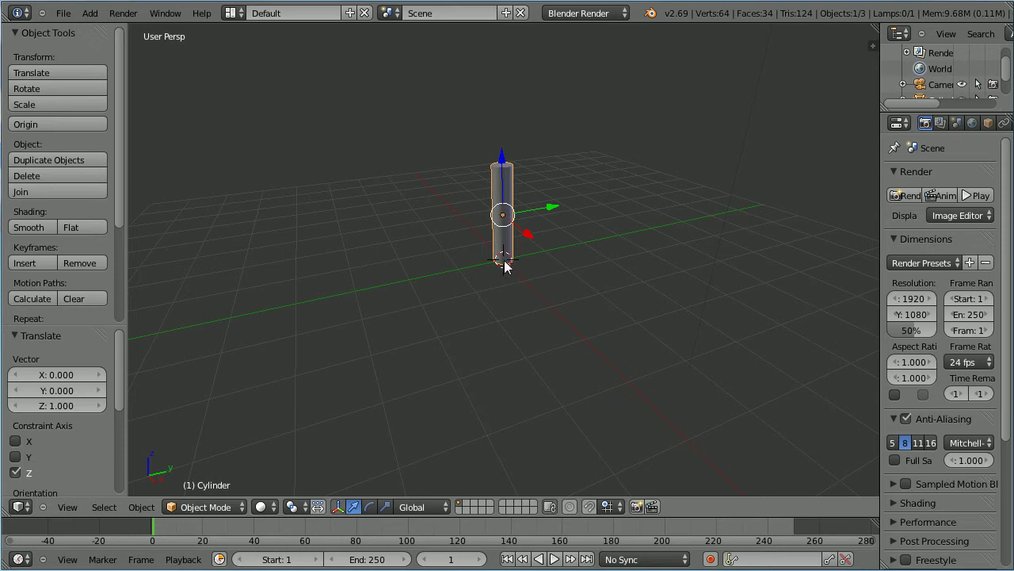
pyautogui.click(147, 509)
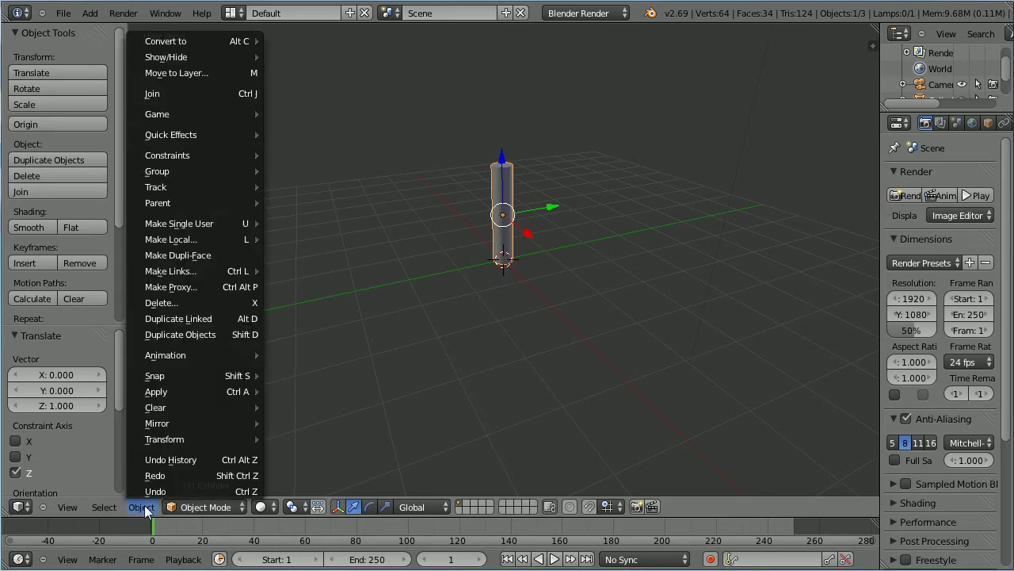
pyautogui.moveTo(155, 440)
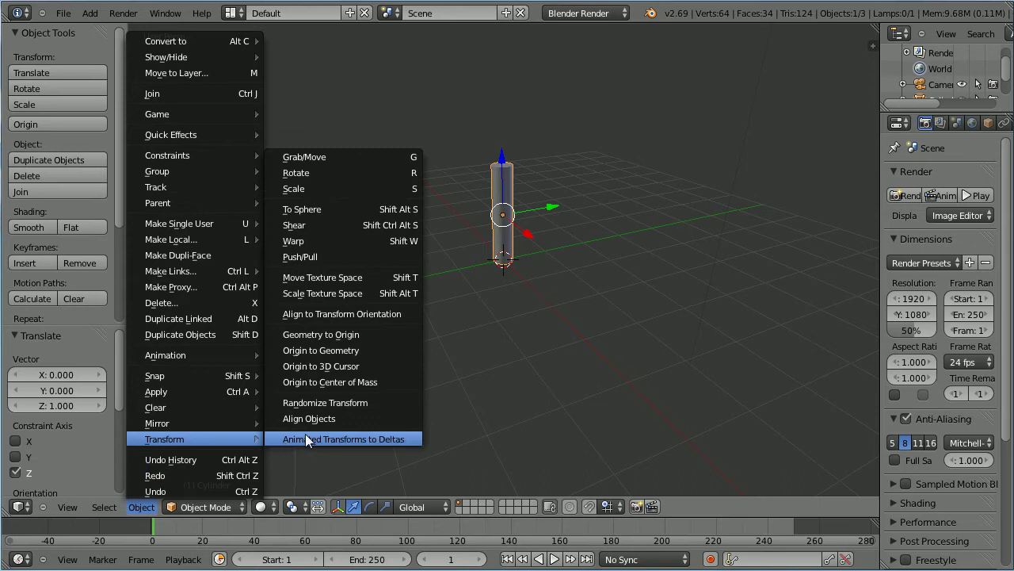
pyautogui.click(392, 366)
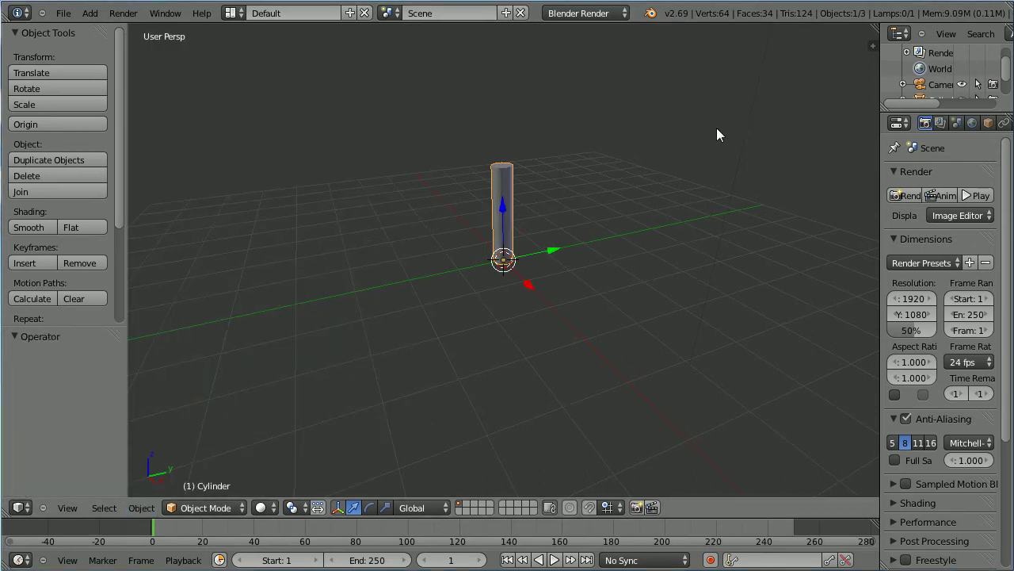
# - Rename the cylinder object to 'bond'
pyautogui.moveTo(878, 180); pyautogui.dragTo(830, 180)
pyautogui.click(936, 123)
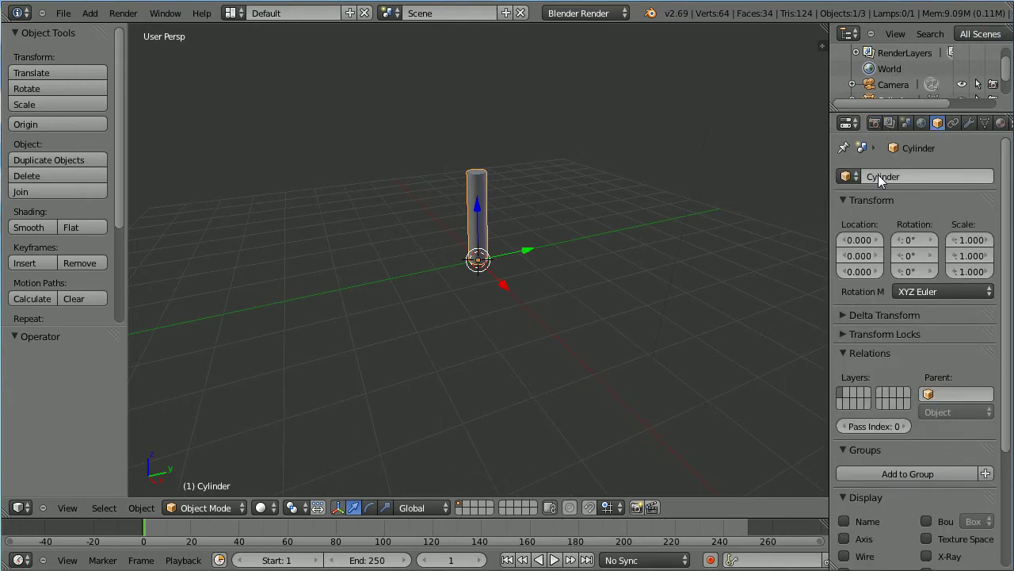
pyautogui.write('bond')
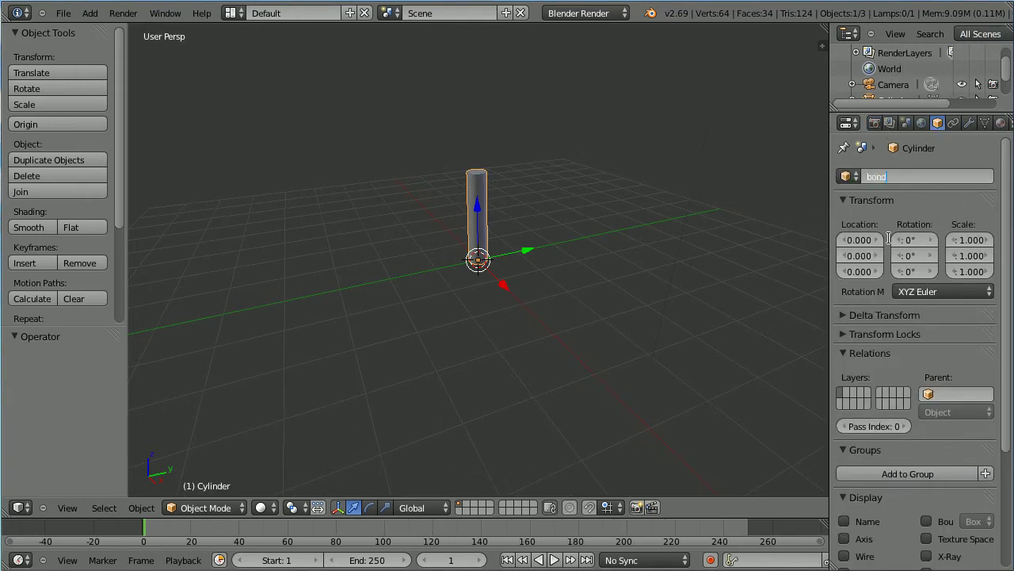
pyautogui.press('Return')
# - Add a UV sphere scaled to 0.5 and move it up to Z 2
pyautogui.click(90, 14)
pyautogui.moveTo(101, 30)
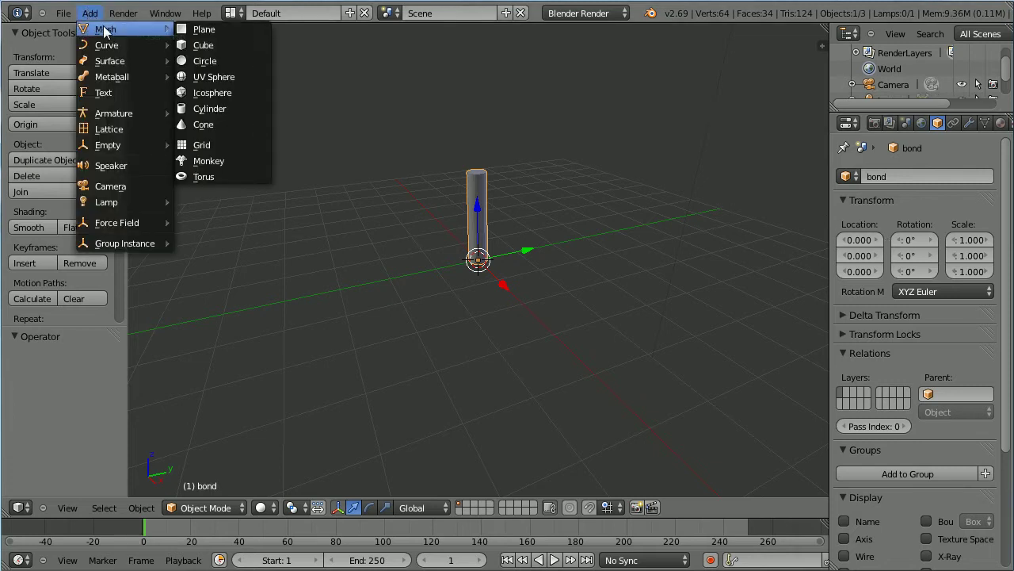
pyautogui.click(255, 81)
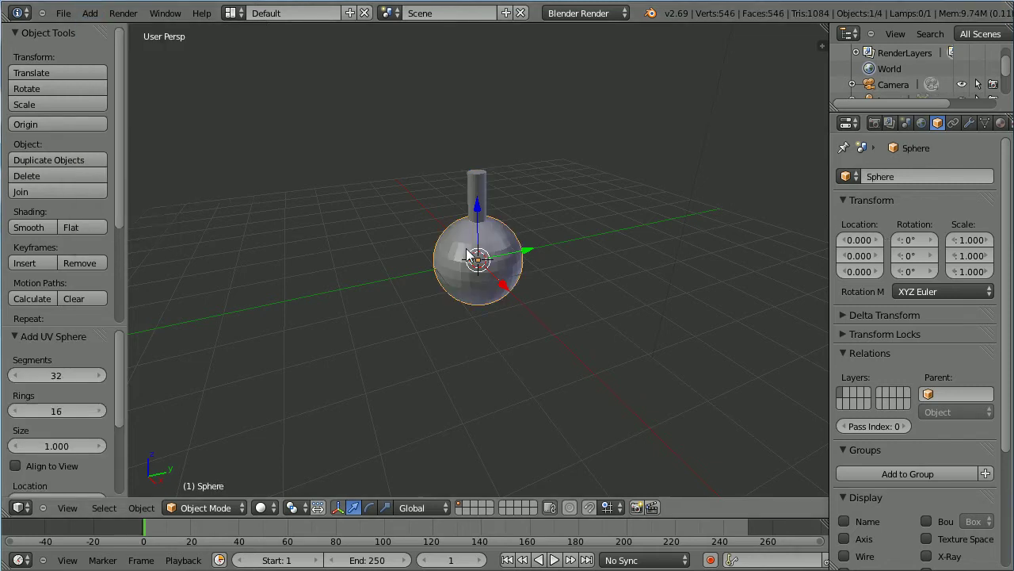
pyautogui.write('s')
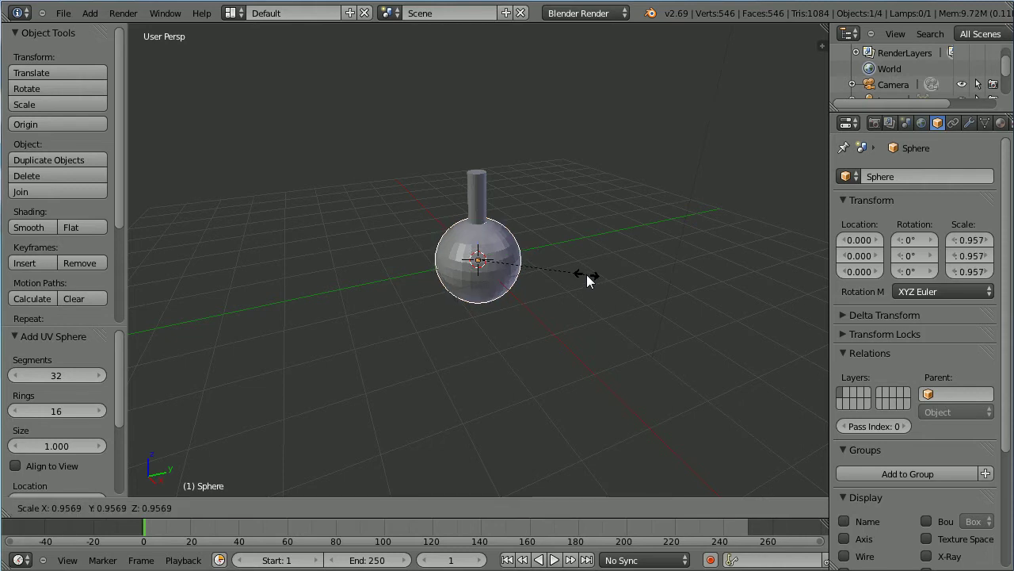
pyautogui.write('0.5')
pyautogui.press('Return')
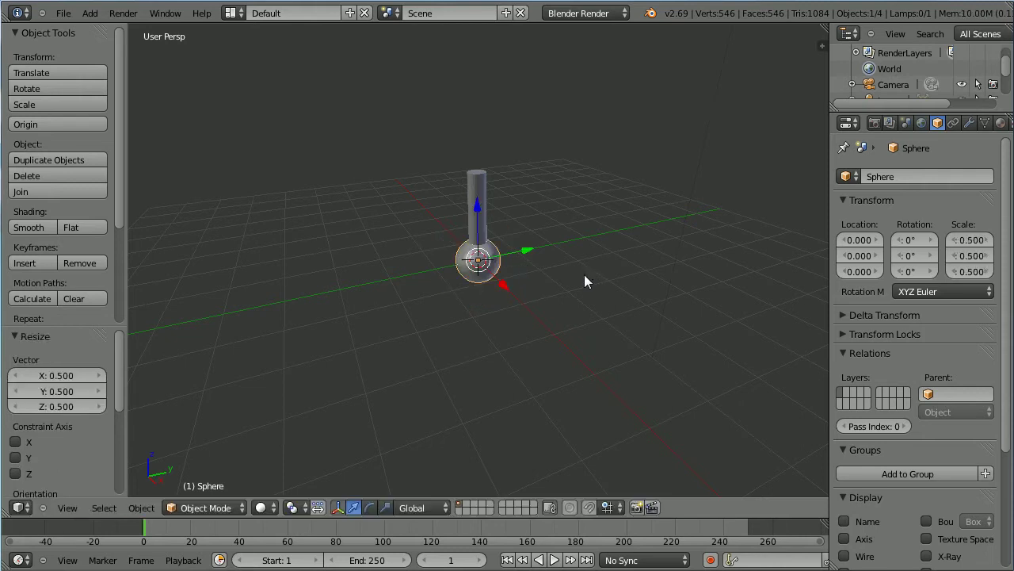
pyautogui.press('g')
pyautogui.press('z')
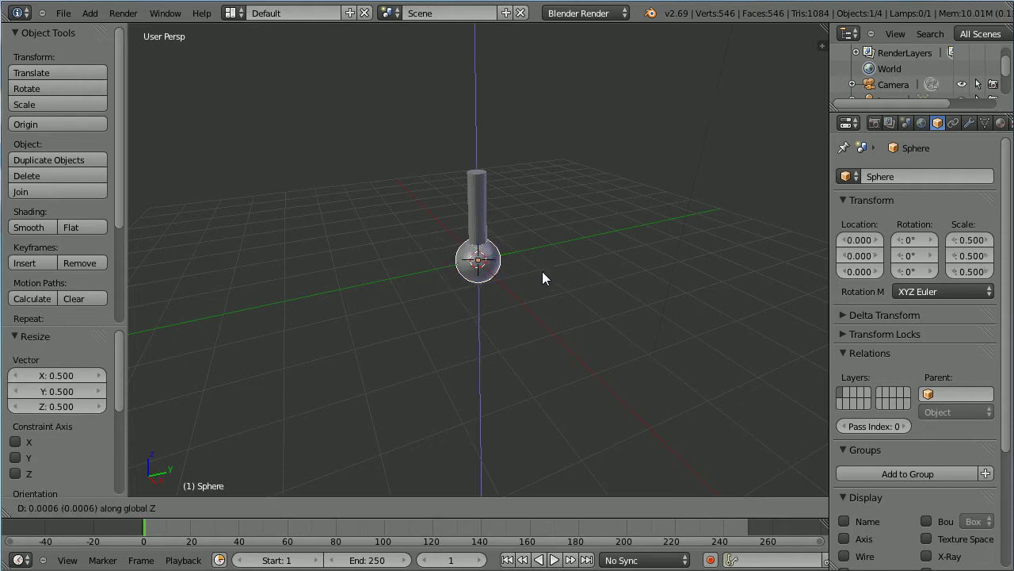
pyautogui.write('2')
pyautogui.press('Return')
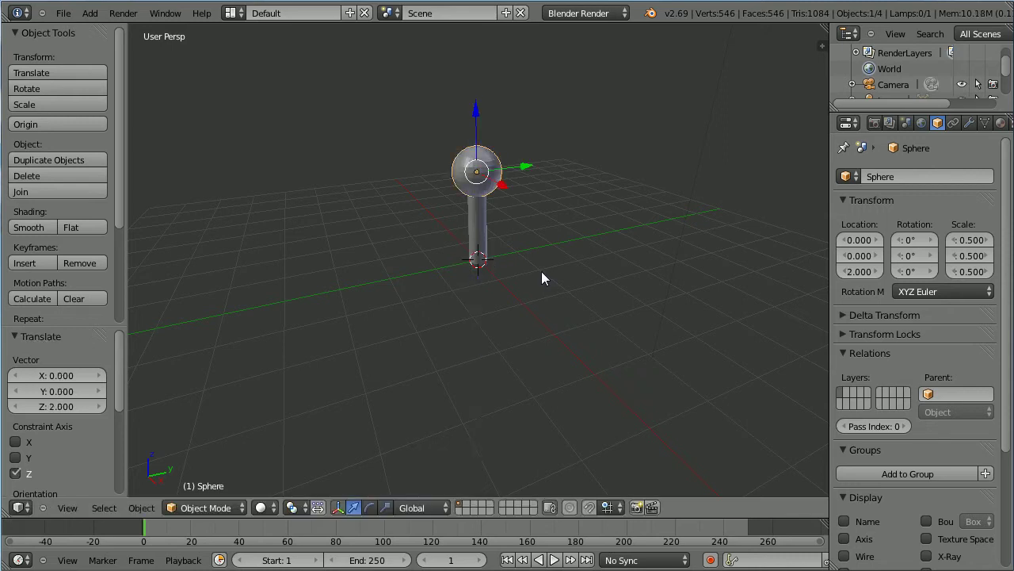
# - Rename the sphere 'hydrogen' and parent it to bond
pyautogui.click(896, 176)
pyautogui.write('h')
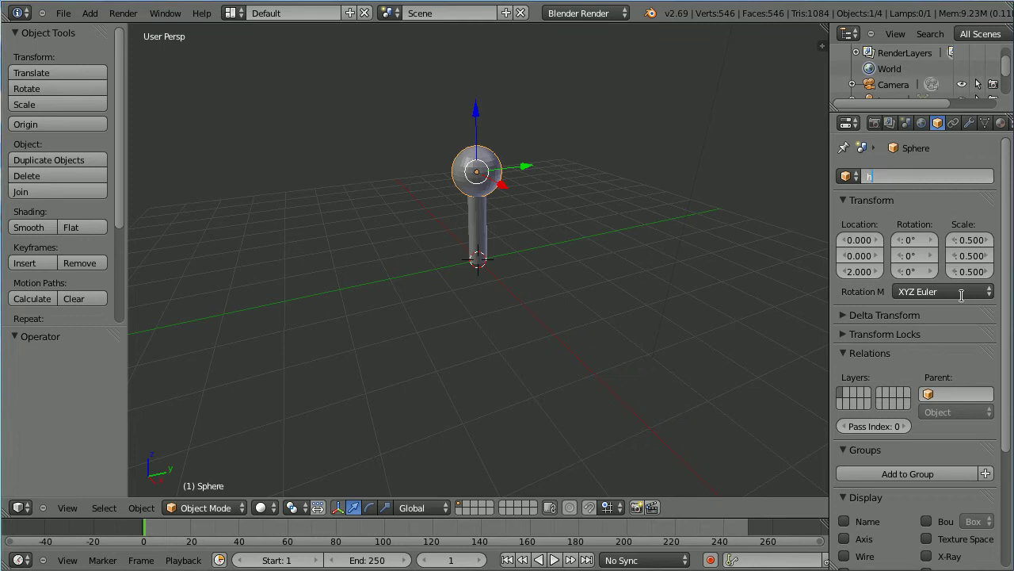
pyautogui.write('ydrogen')
pyautogui.press('Return')
pyautogui.click(949, 394)
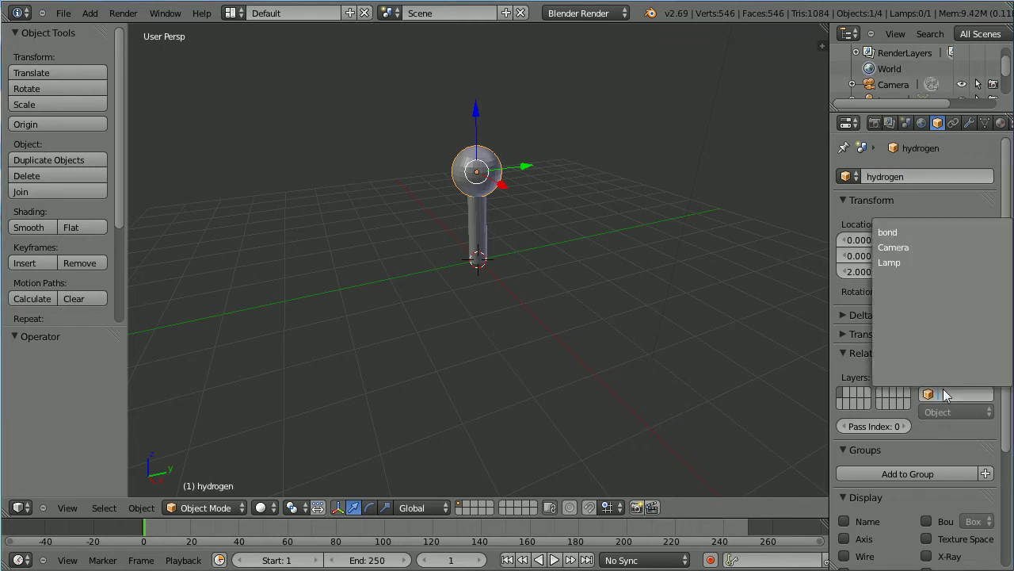
pyautogui.click(888, 230)
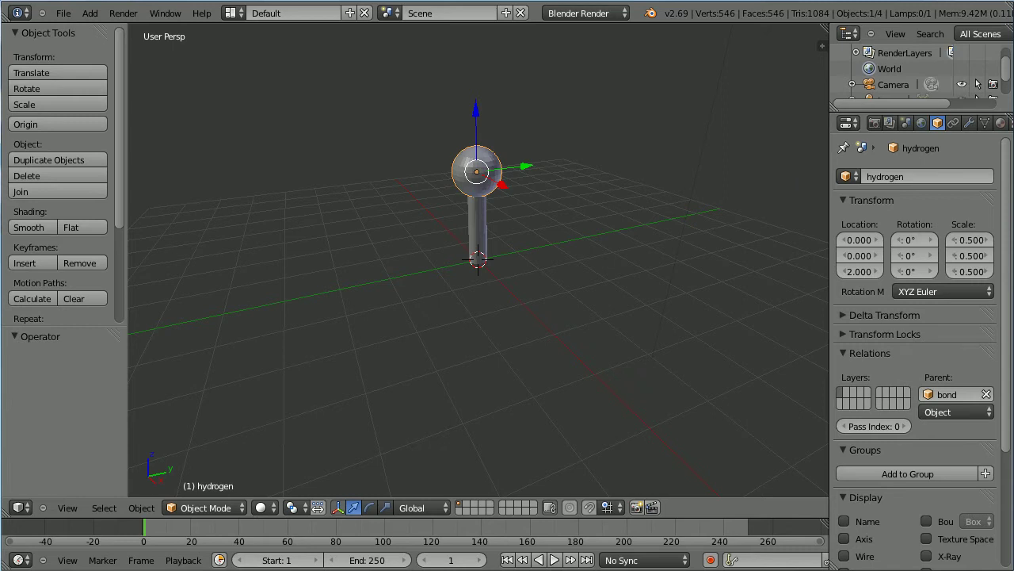
# - Assign the existing Material to the hydrogen sphere and rename it 'hydrogen'
pyautogui.click(1000, 124)
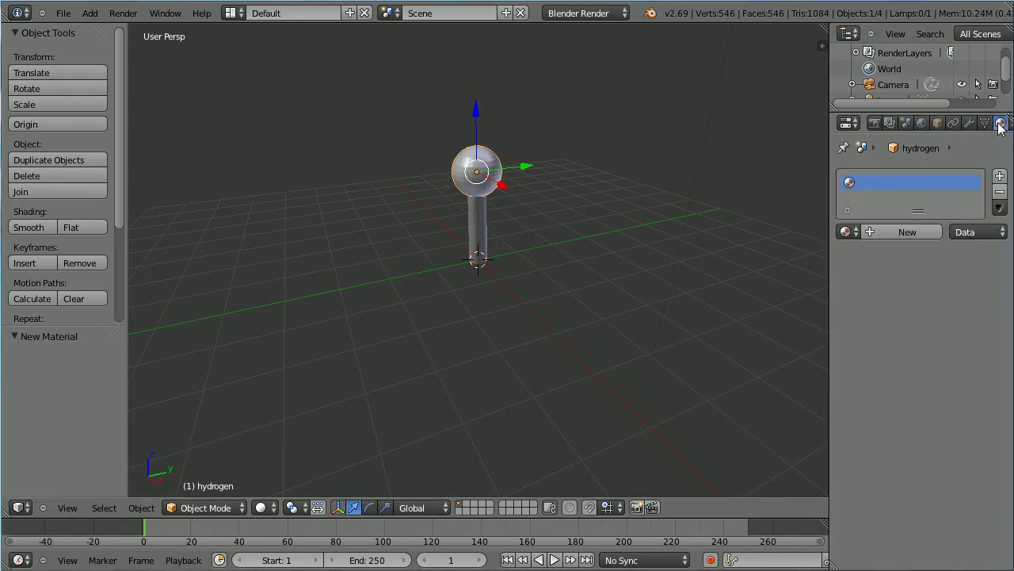
pyautogui.click(846, 232)
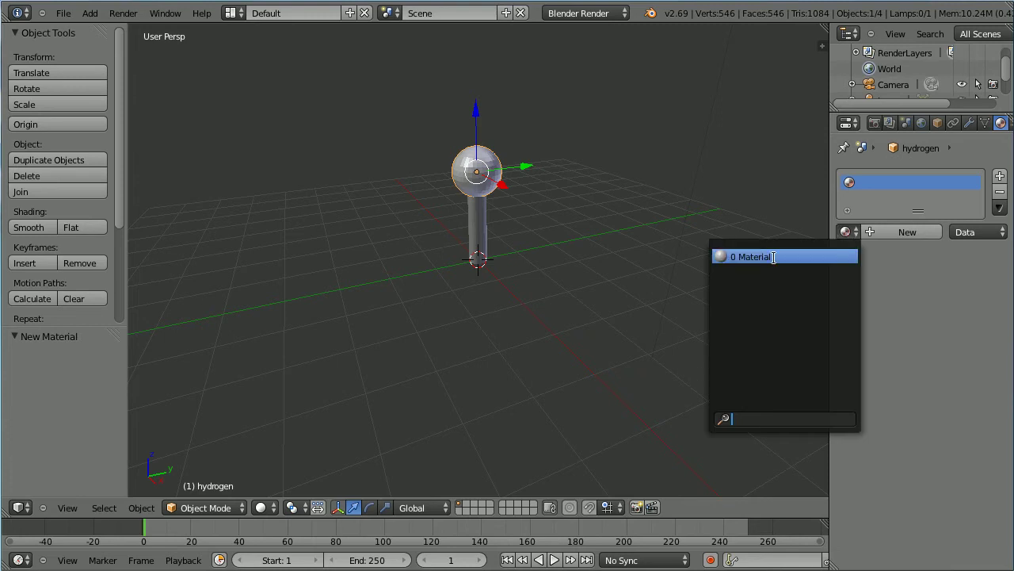
pyautogui.click(773, 257)
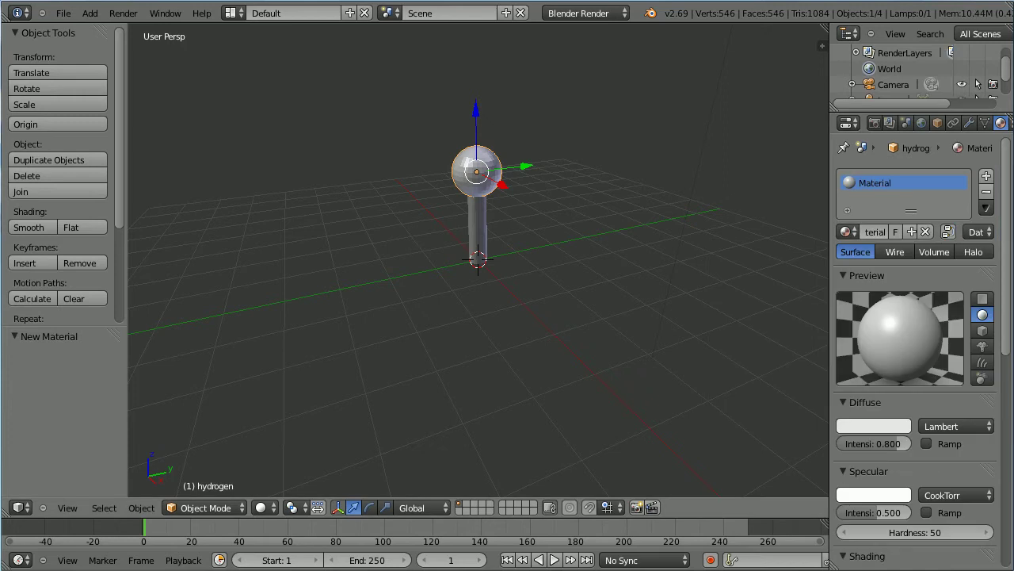
pyautogui.click(877, 232)
pyautogui.write('hydro')
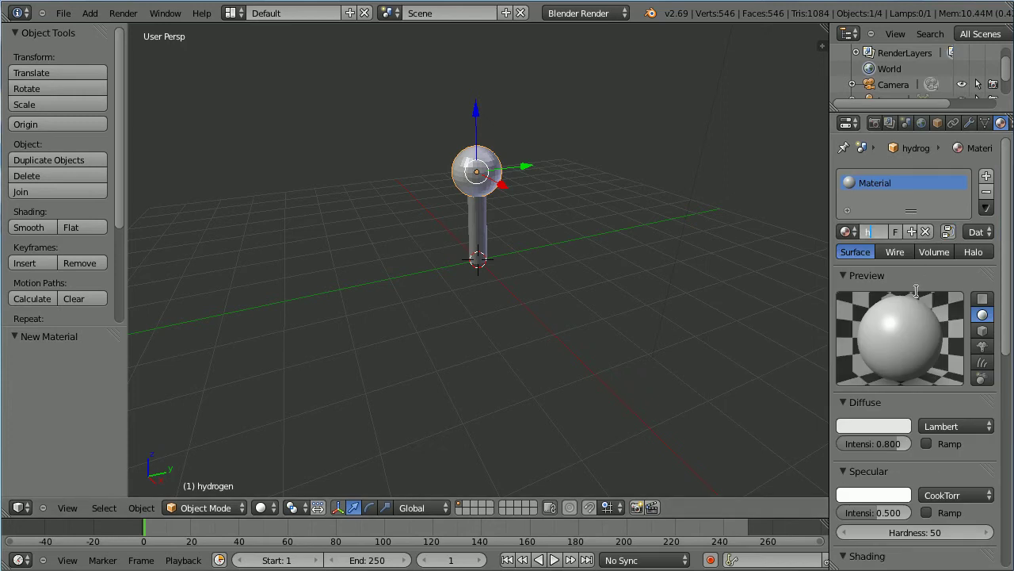
pyautogui.write('gen')
pyautogui.press('Return')
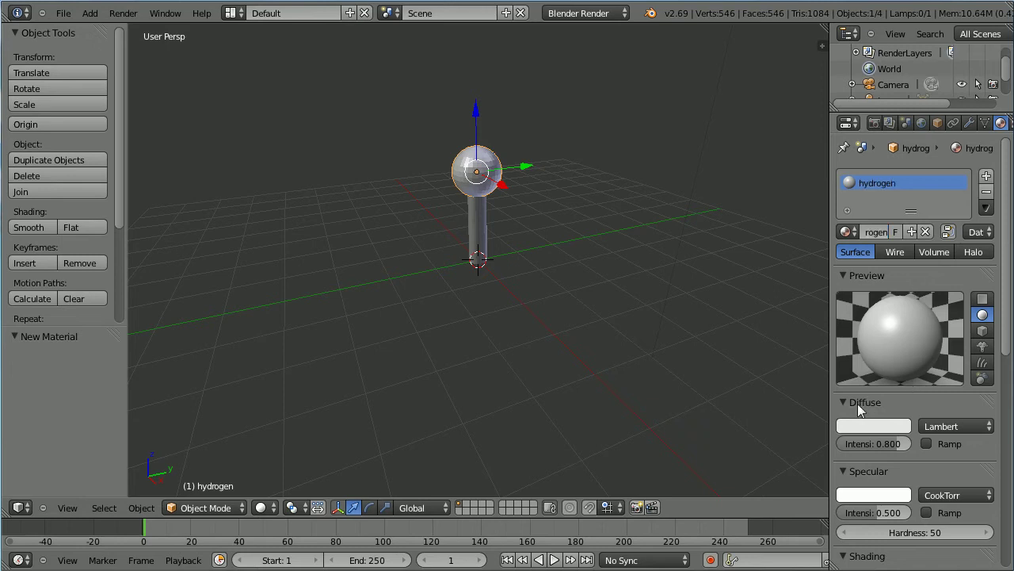
# - Set the hydrogen material's diffuse to white, intensity 1.000, with a fake user
pyautogui.click(864, 424)
pyautogui.moveTo(866, 371); pyautogui.dragTo(886, 406)
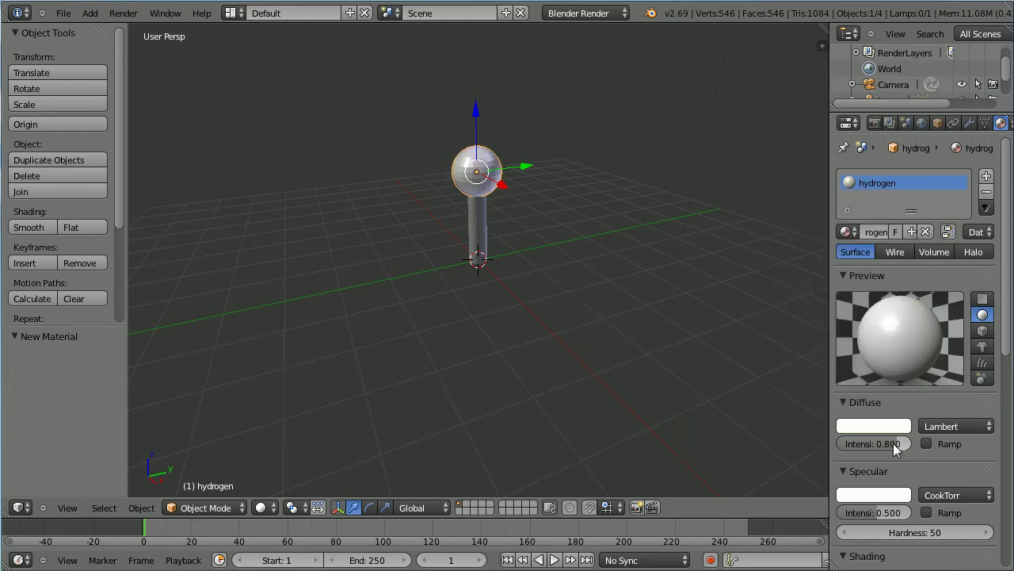
pyautogui.moveTo(893, 443); pyautogui.dragTo(920, 442)
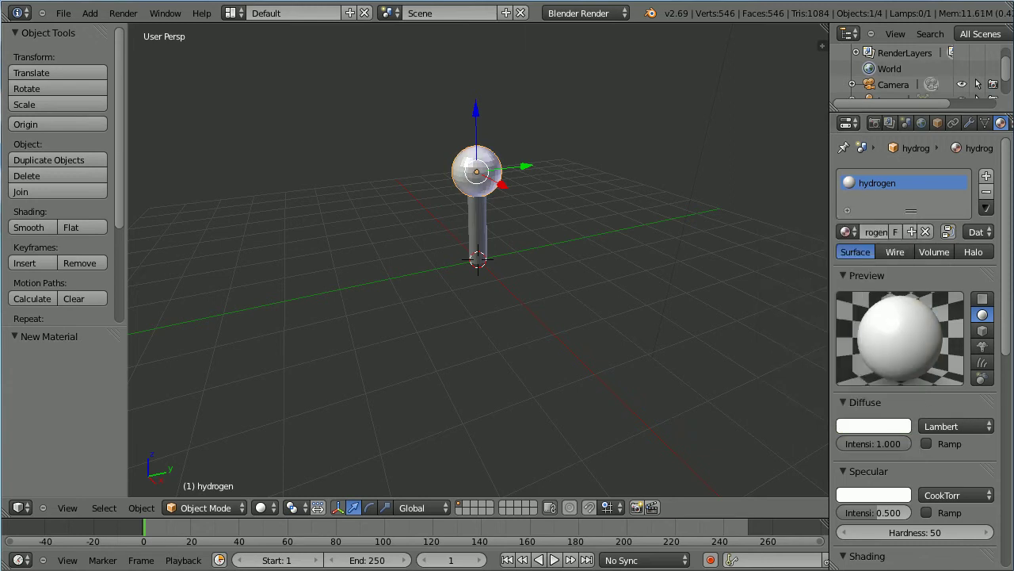
pyautogui.click(901, 232)
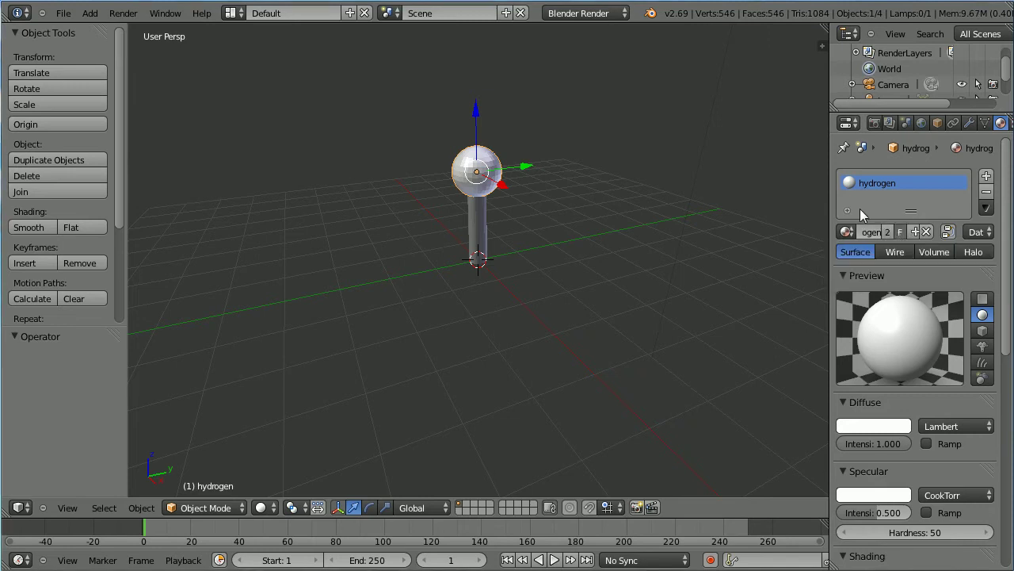
# - Give the bond cylinder a new material named 'bond'
pyautogui.rightClick(479, 219)
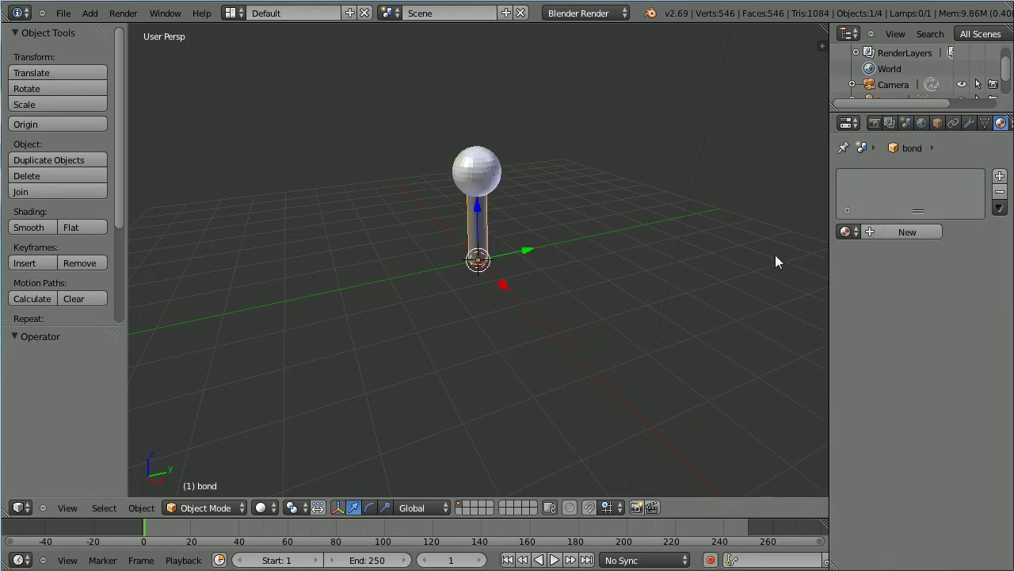
pyautogui.click(869, 231)
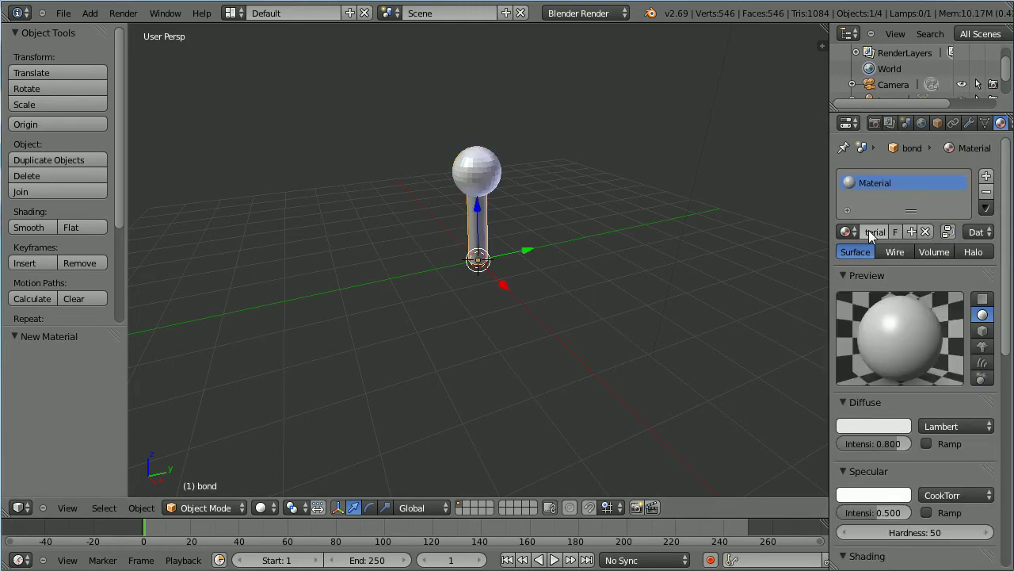
pyautogui.click(869, 231)
pyautogui.write('bond')
pyautogui.press('Return')
# - Set the bond material's diffuse colour to R, G, B 0.3
pyautogui.click(863, 421)
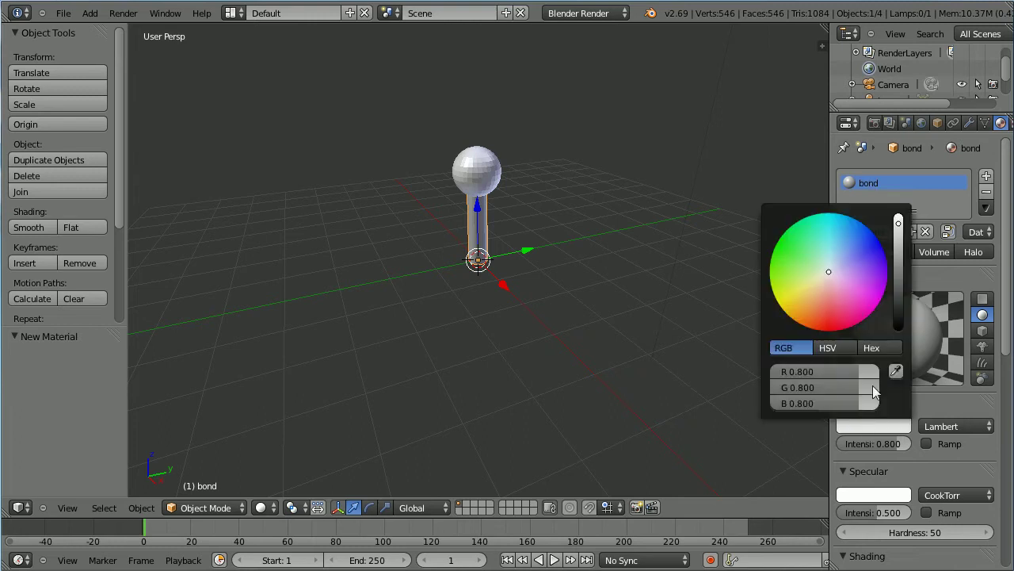
pyautogui.click(803, 370)
pyautogui.write('0.3')
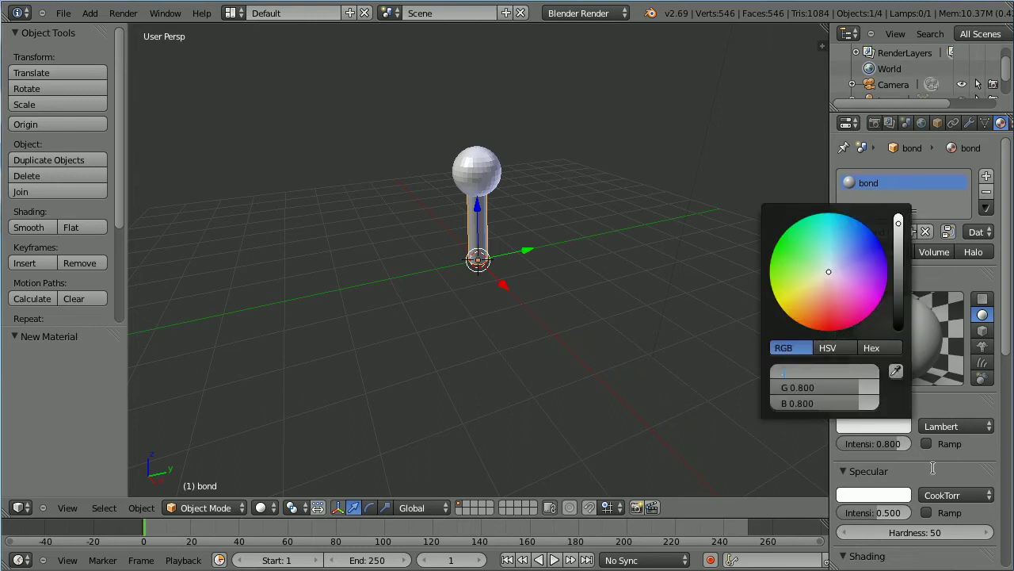
pyautogui.press('Tab')
pyautogui.press('BackSpace')
pyautogui.write('0.3')
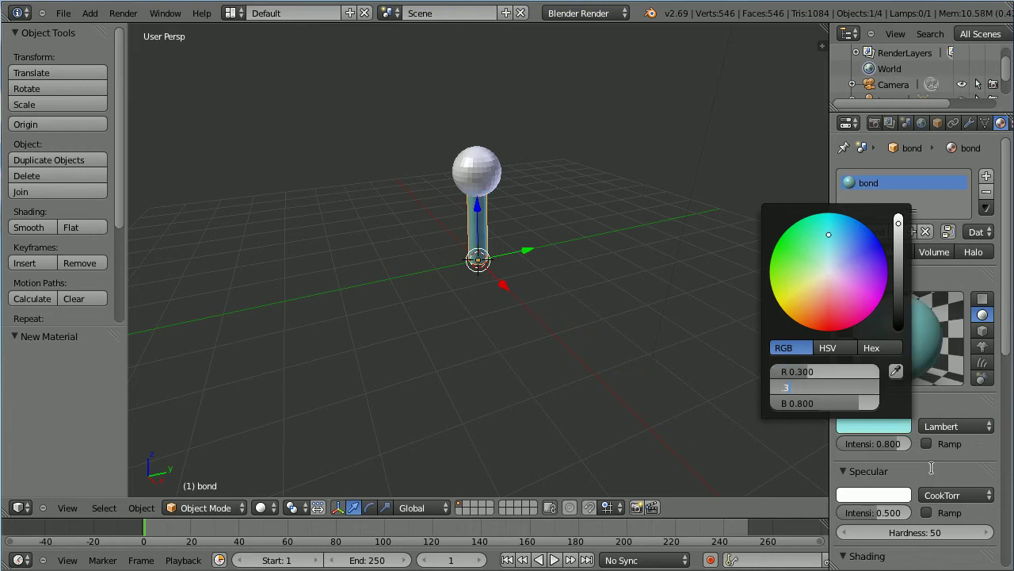
pyautogui.press('Tab')
pyautogui.press('BackSpace')
pyautogui.write('0.3')
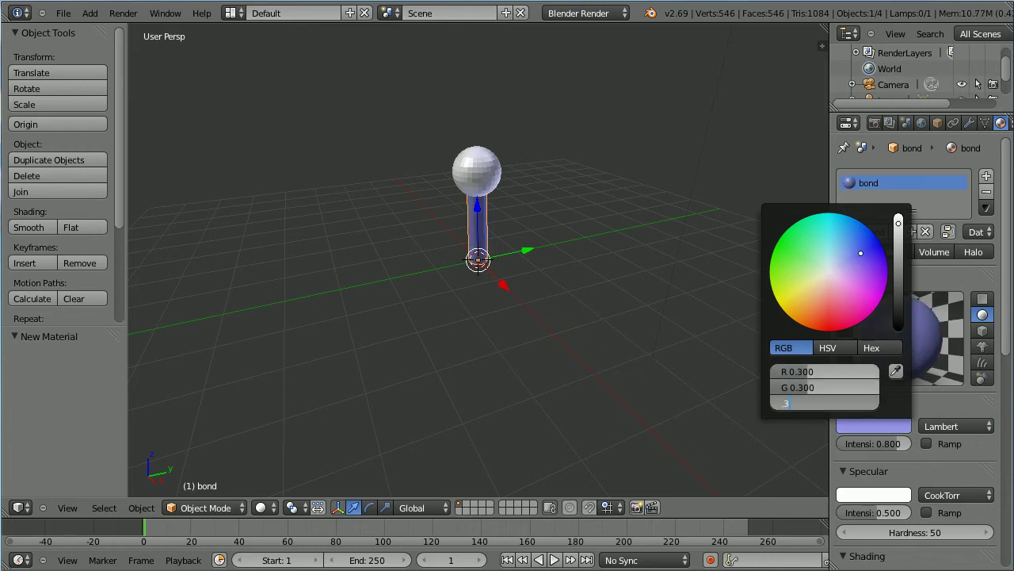
pyautogui.press('Return')
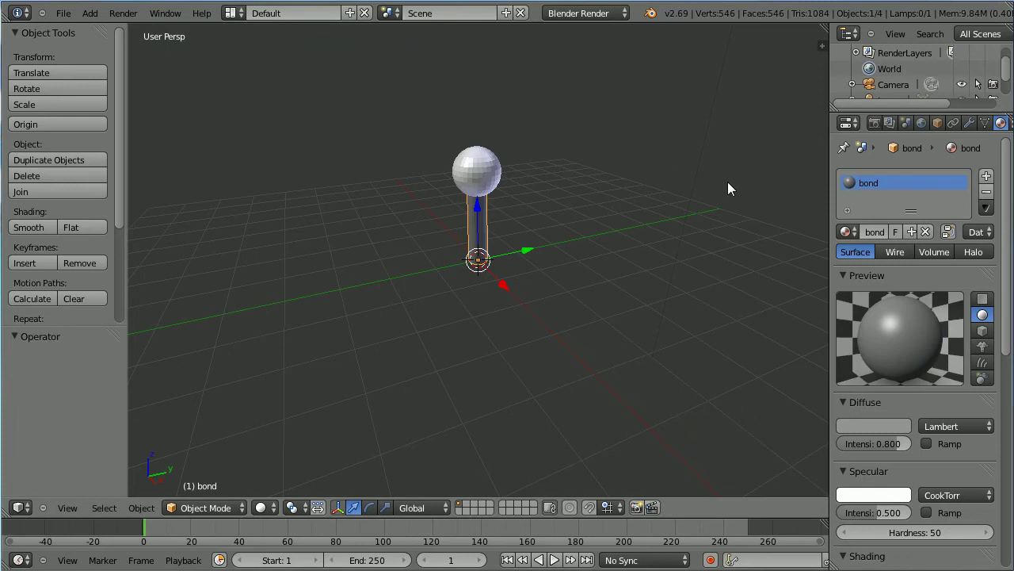
# - Add a fake user to the bond material and duplicate the hydrogen-and-bond pair in place
pyautogui.click(896, 232)
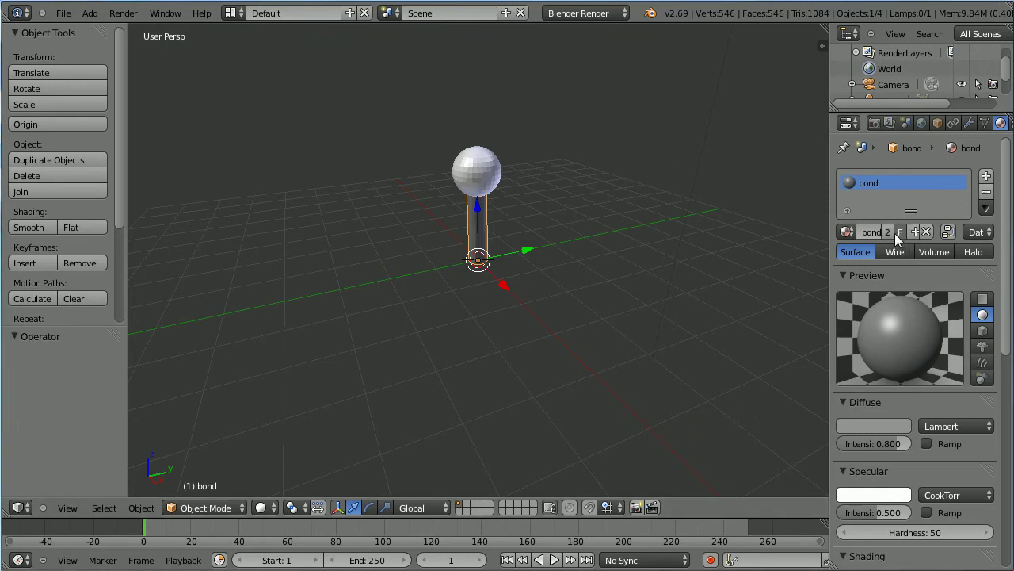
pyautogui.rightClick(489, 182)
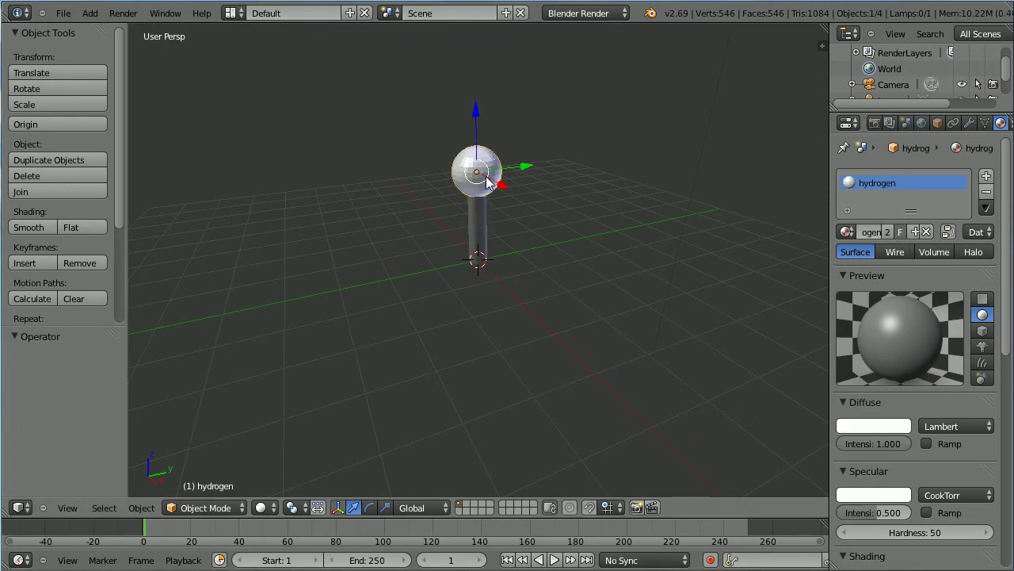
pyautogui.keyDown('shift'); pyautogui.rightClick(476, 225); pyautogui.keyUp('shift')
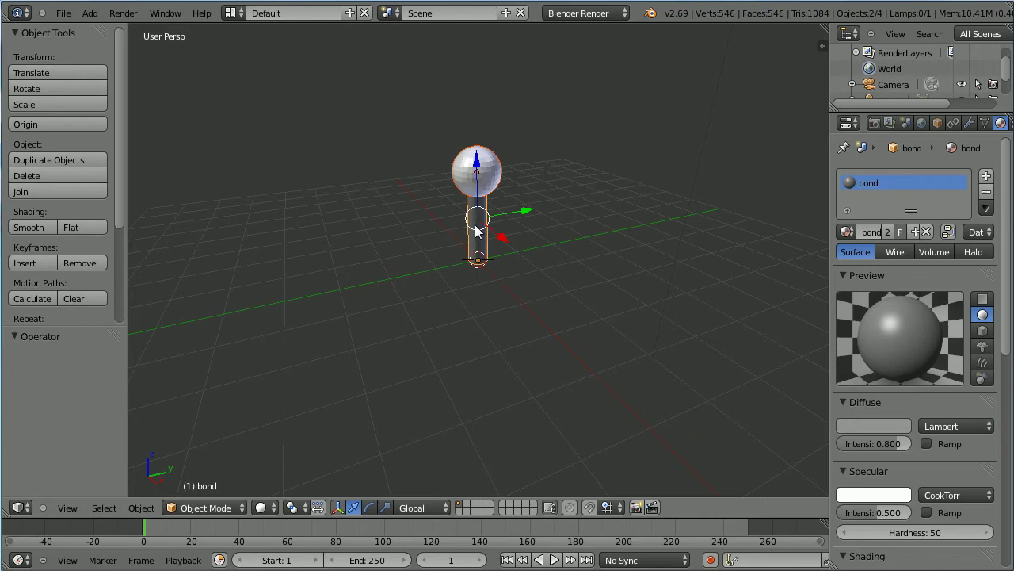
pyautogui.hotkey('shift', 'd')
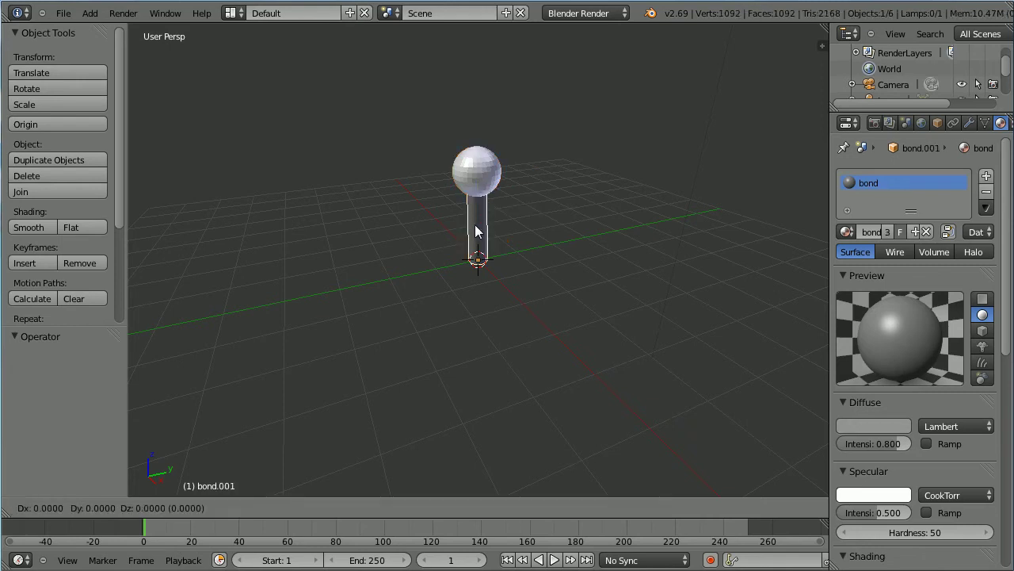
pyautogui.press('Escape')
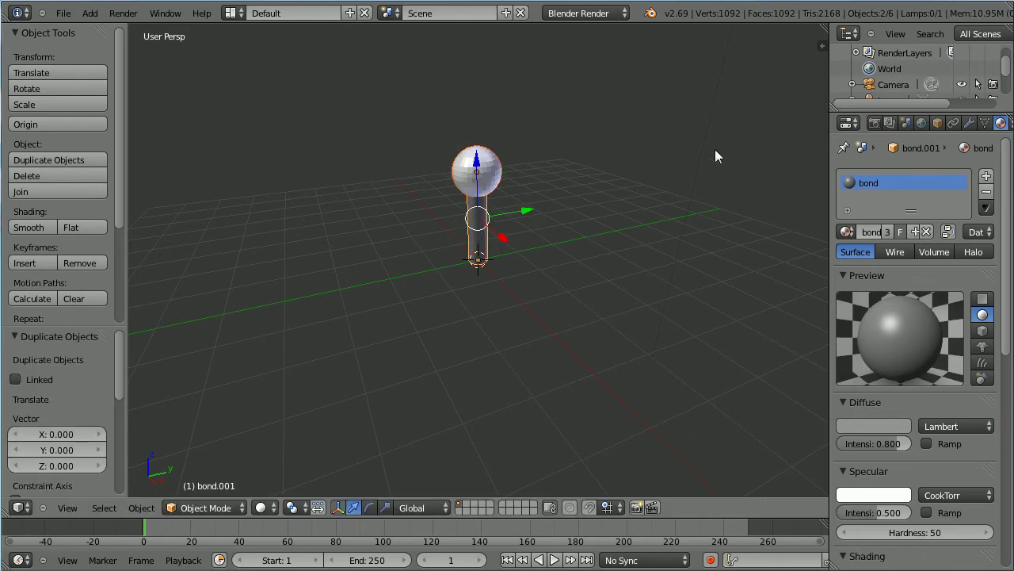
# - Set the duplicate's X rotation to 109.47°
pyautogui.click(939, 124)
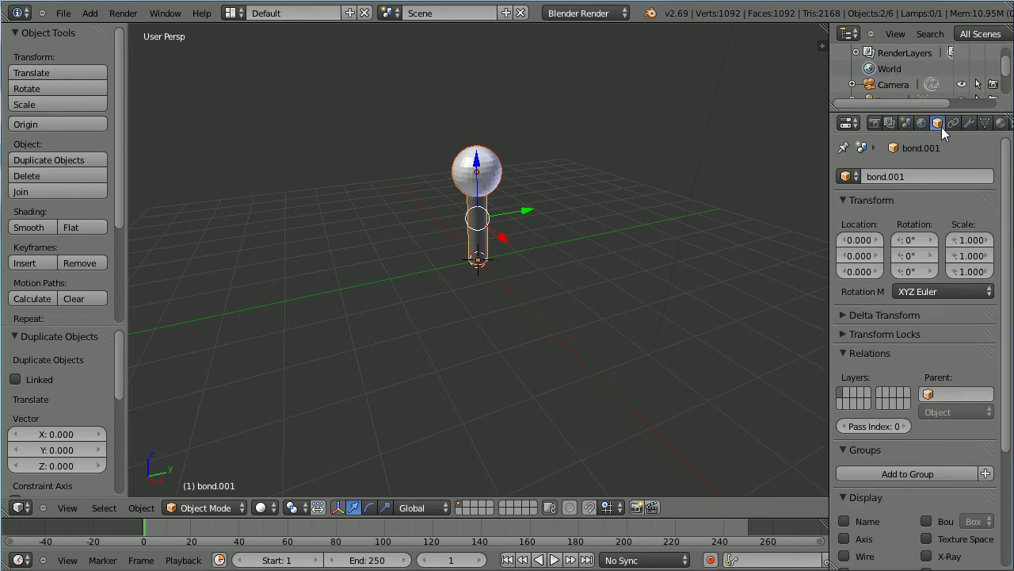
pyautogui.click(907, 242)
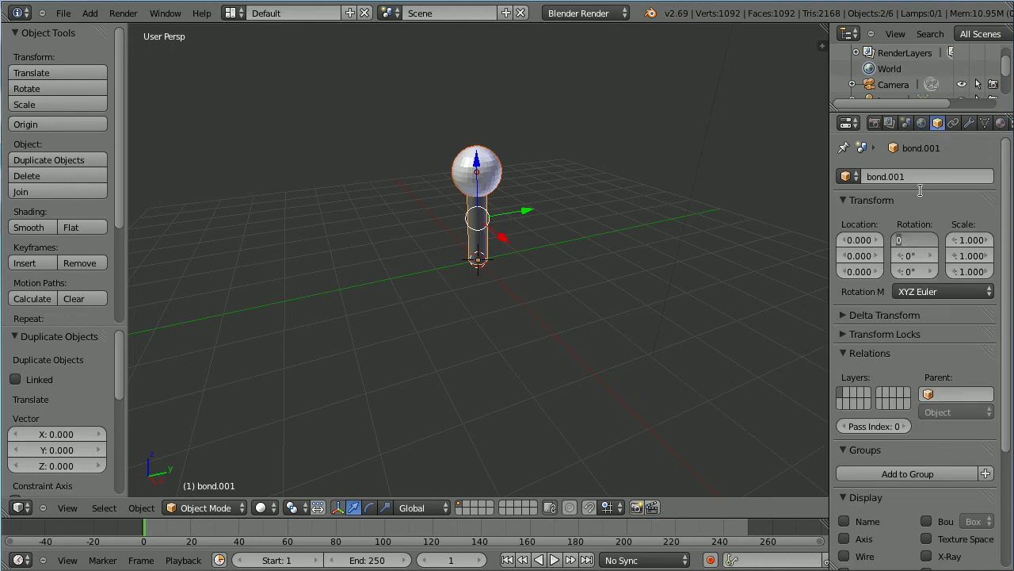
pyautogui.write('1')
pyautogui.write('09.47')
pyautogui.press('Return')
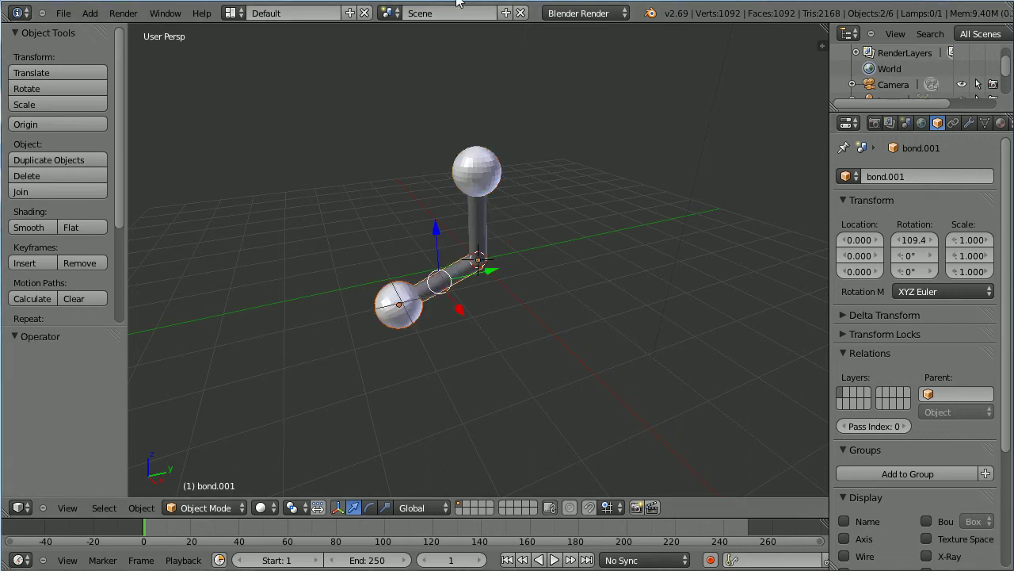
# - Duplicate the tilted bond and hydrogen in place and rotate it 120° about Z
pyautogui.hotkey('shift', 'd')
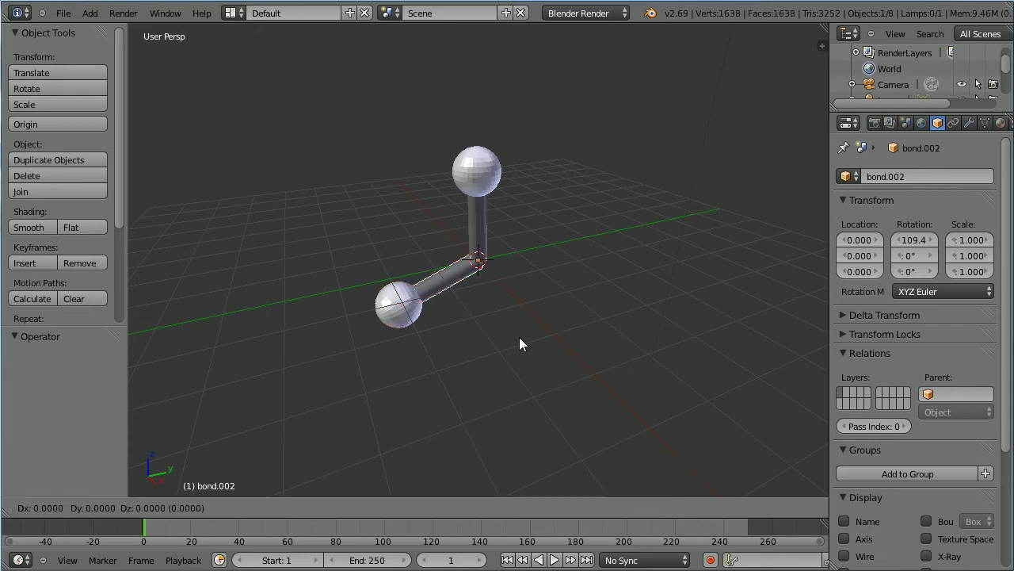
pyautogui.press('Escape')
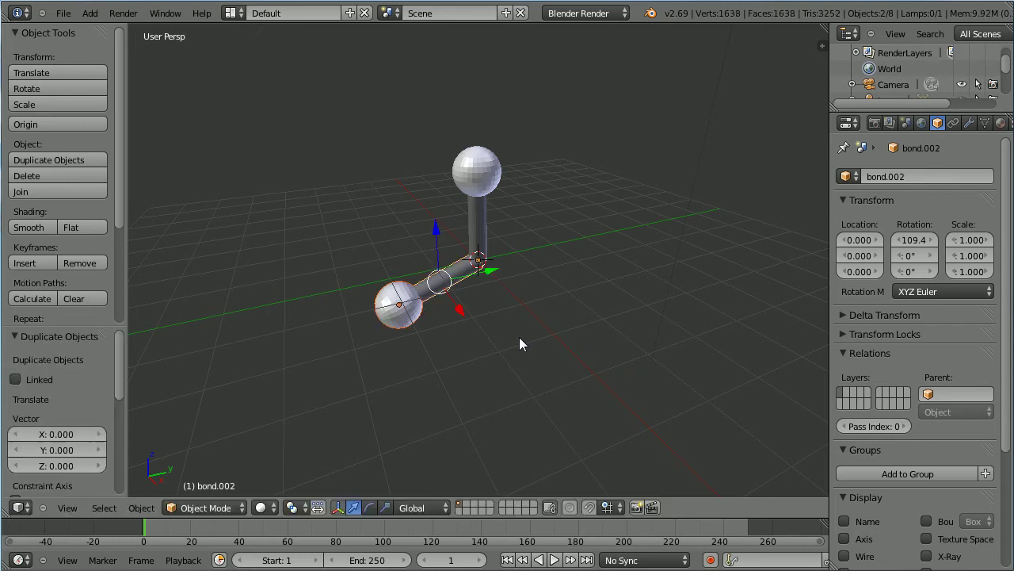
pyautogui.click(909, 272)
pyautogui.write('120')
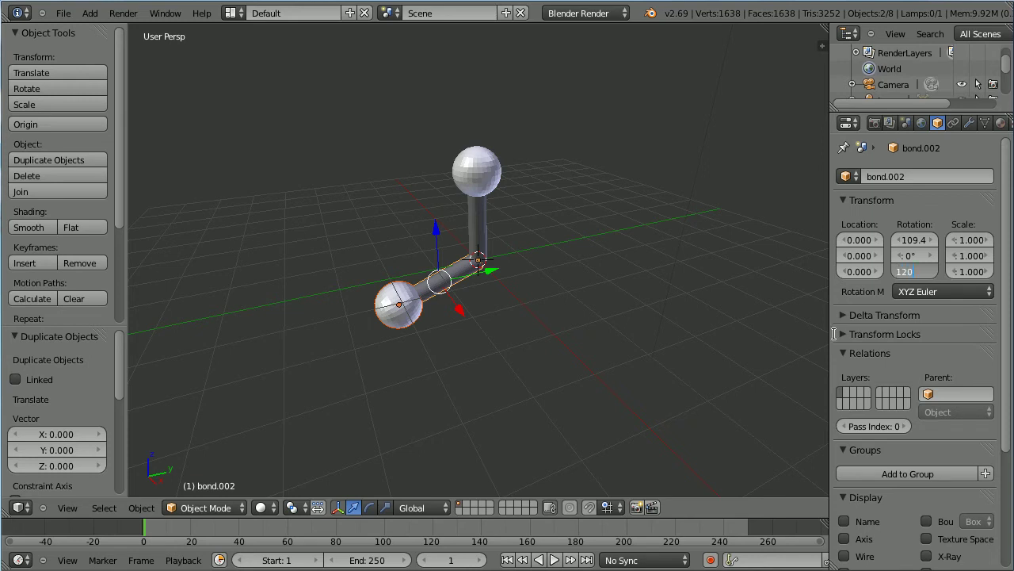
pyautogui.press('Return')
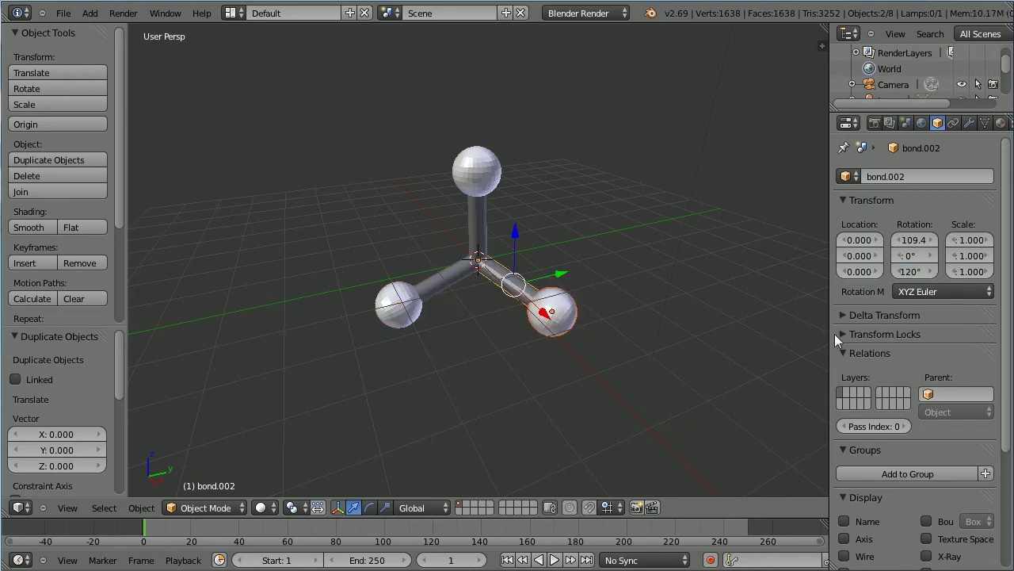
# - Make another in-place copy and set its Z rotation to 240°
pyautogui.hotkey('shift', 'd')
pyautogui.rightClick(683, 331)
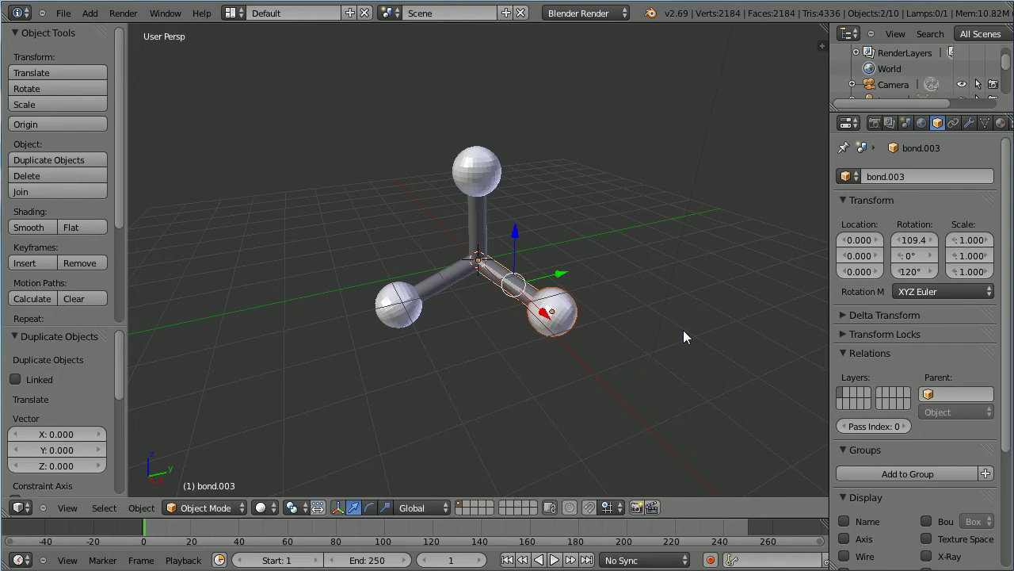
pyautogui.click(911, 271)
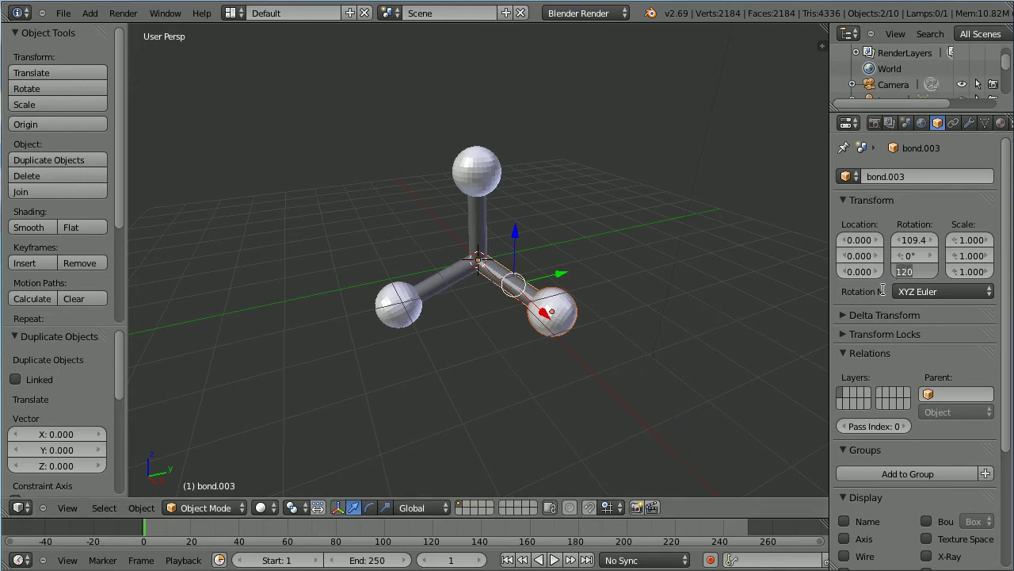
pyautogui.write('240')
pyautogui.press('Return')
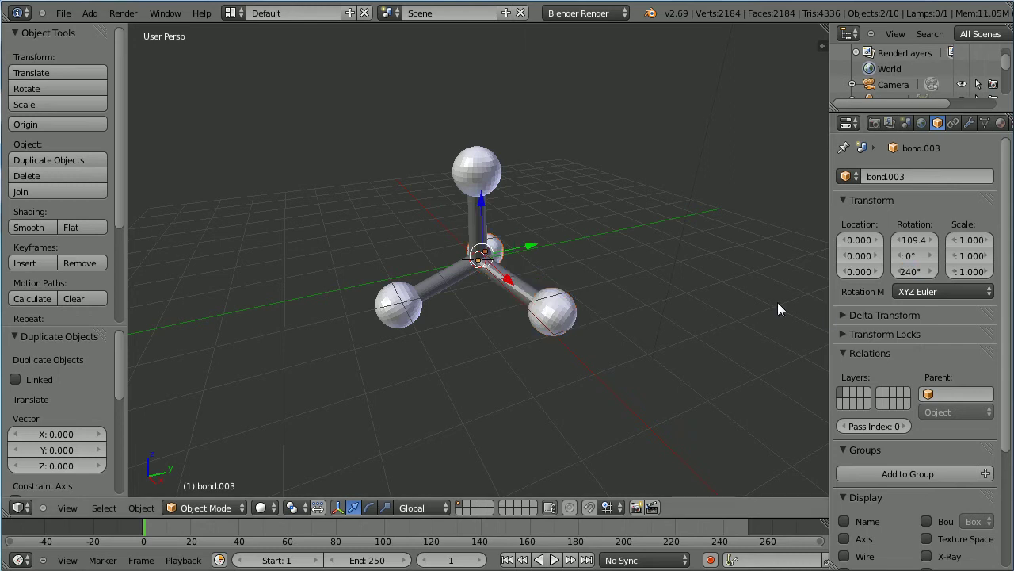
# - Add a UV sphere at the molecule's centre and scale it to 0.8
pyautogui.click(89, 12)
pyautogui.moveTo(97, 30)
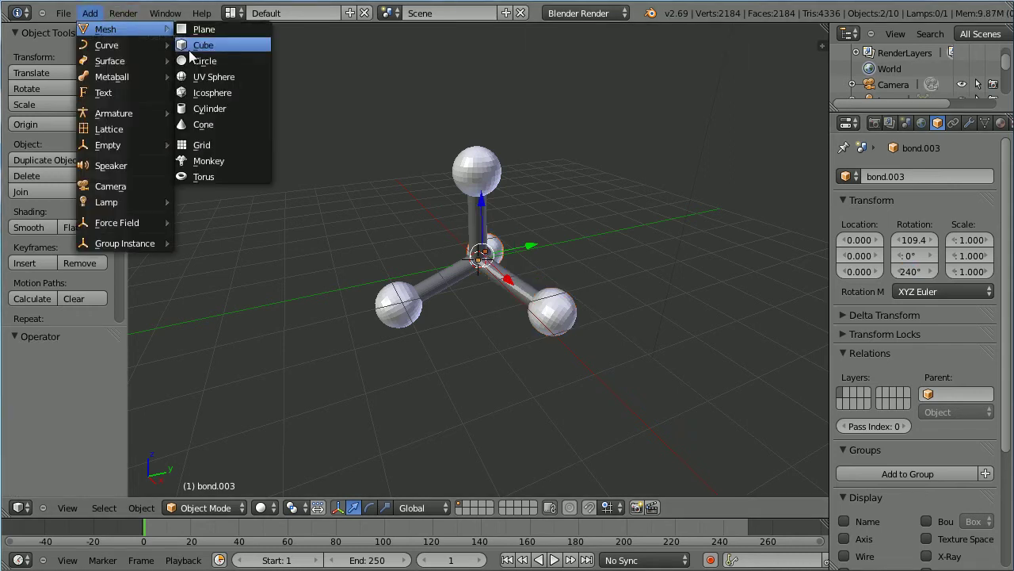
pyautogui.click(251, 78)
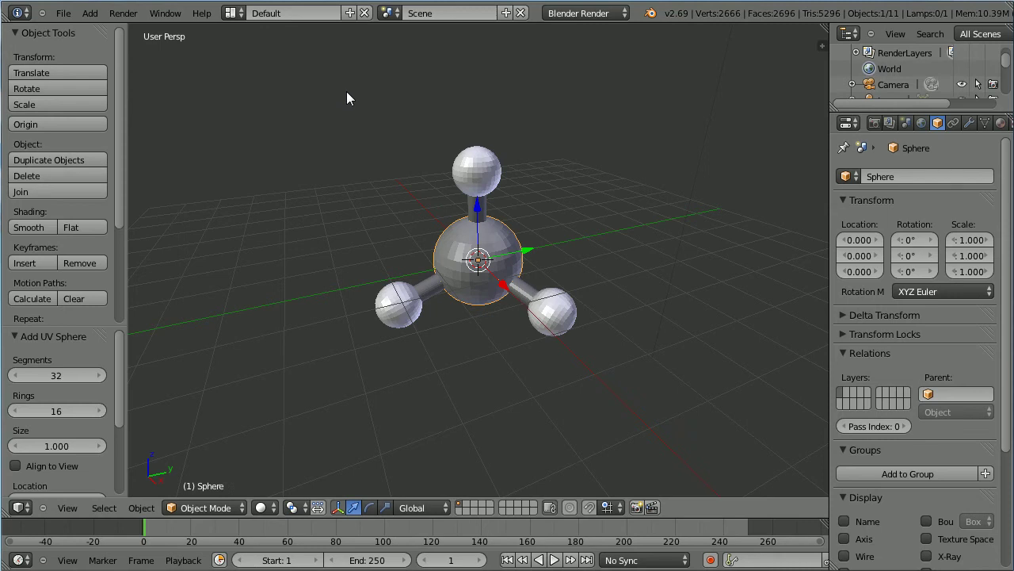
pyautogui.write('s0.8')
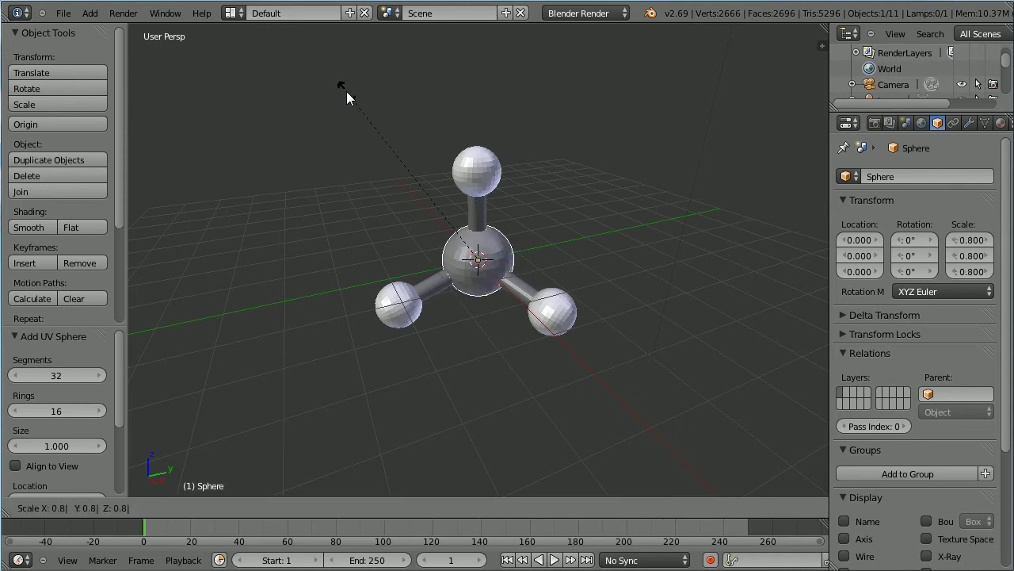
pyautogui.press('Return')
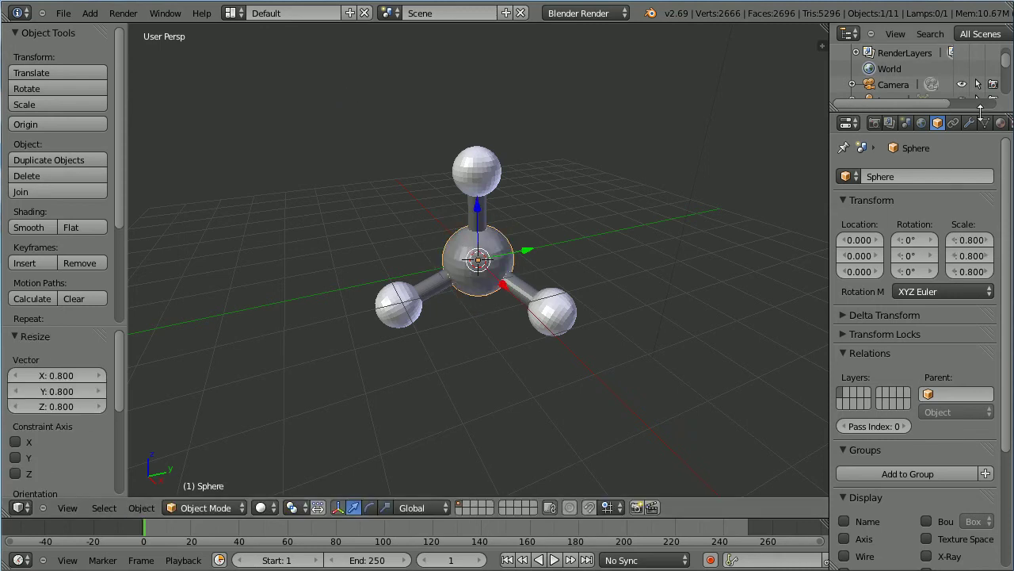
# - Create a new material for the central sphere named 'carbon'
pyautogui.click(1000, 123)
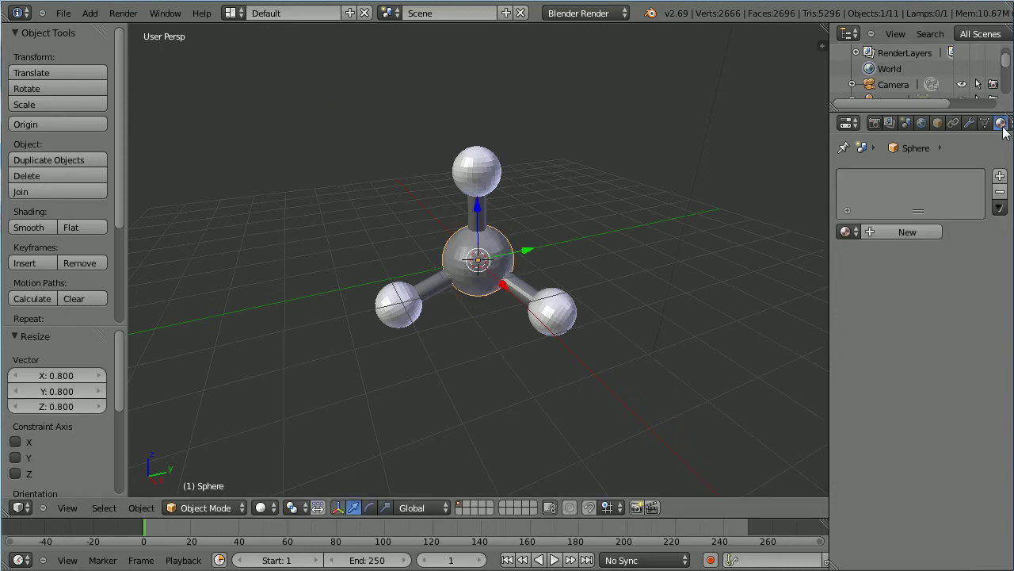
pyautogui.click(871, 230)
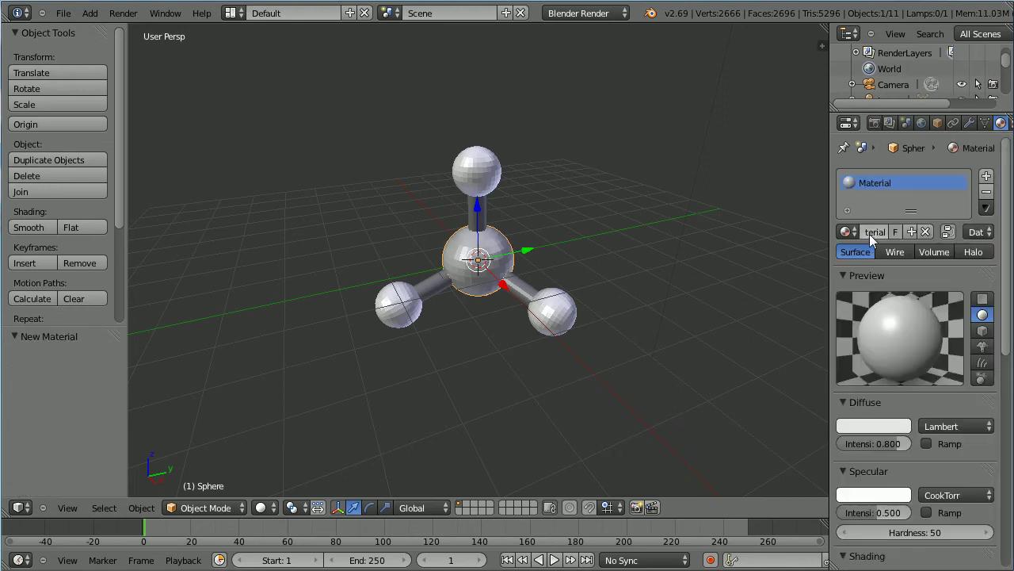
pyautogui.click(869, 232)
pyautogui.write('c')
pyautogui.press('Return')
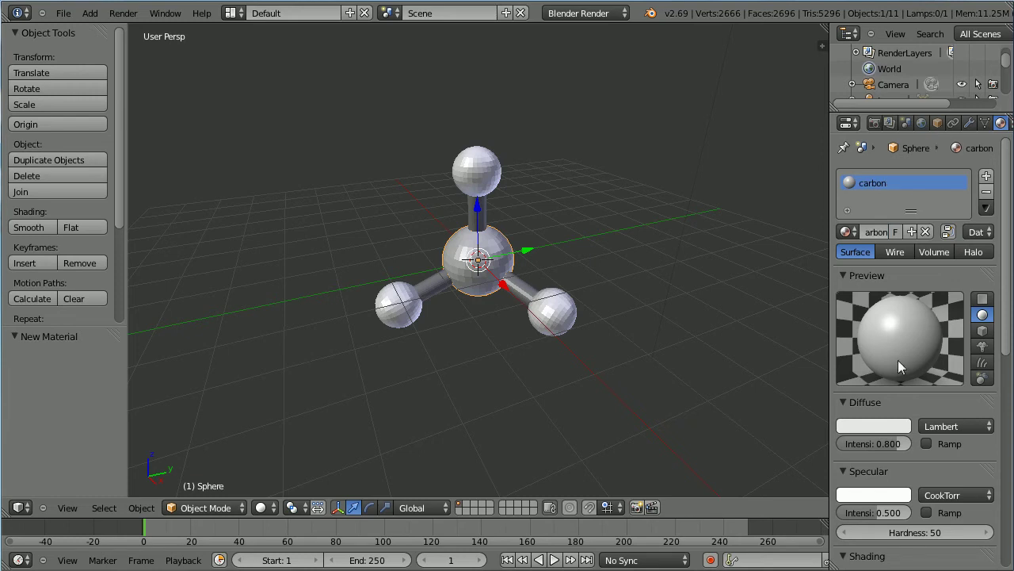
# - Set the carbon material's diffuse colour to black (0, 0, 0)
pyautogui.click(876, 426)
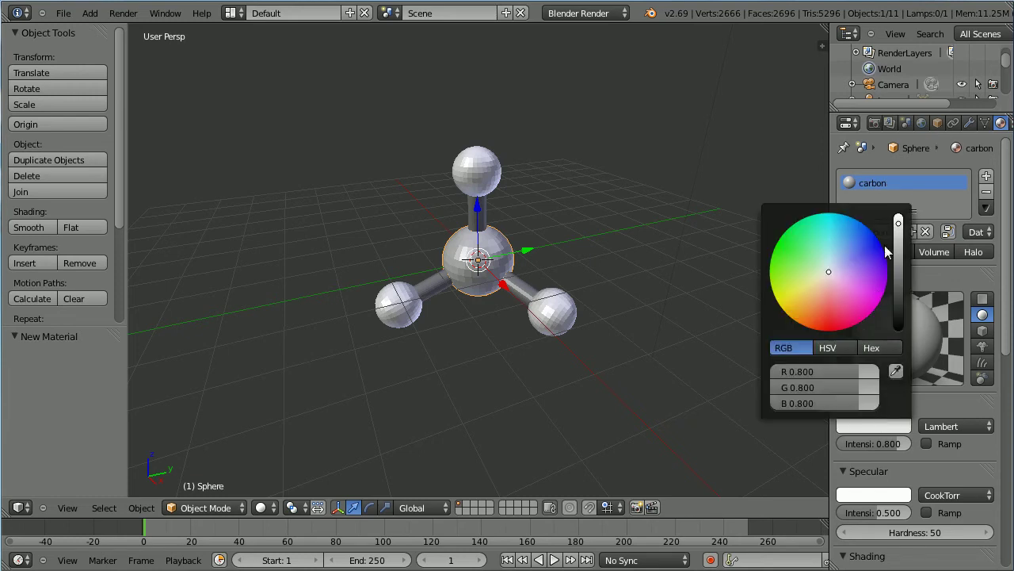
pyautogui.moveTo(899, 226); pyautogui.dragTo(902, 372)
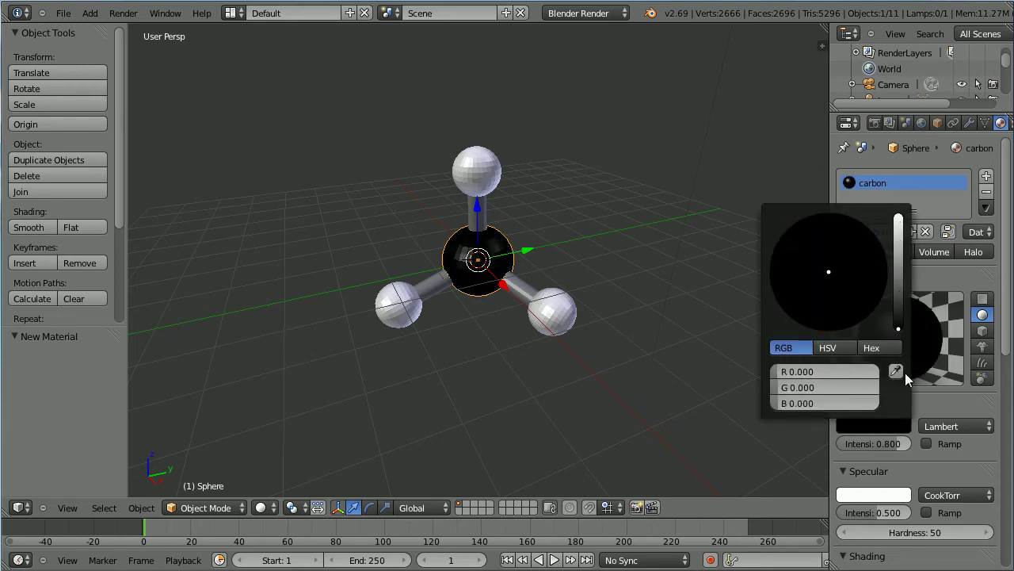
pyautogui.click(103, 510)
# - Select every mesh object and give them all smooth shading
pyautogui.moveTo(118, 378)
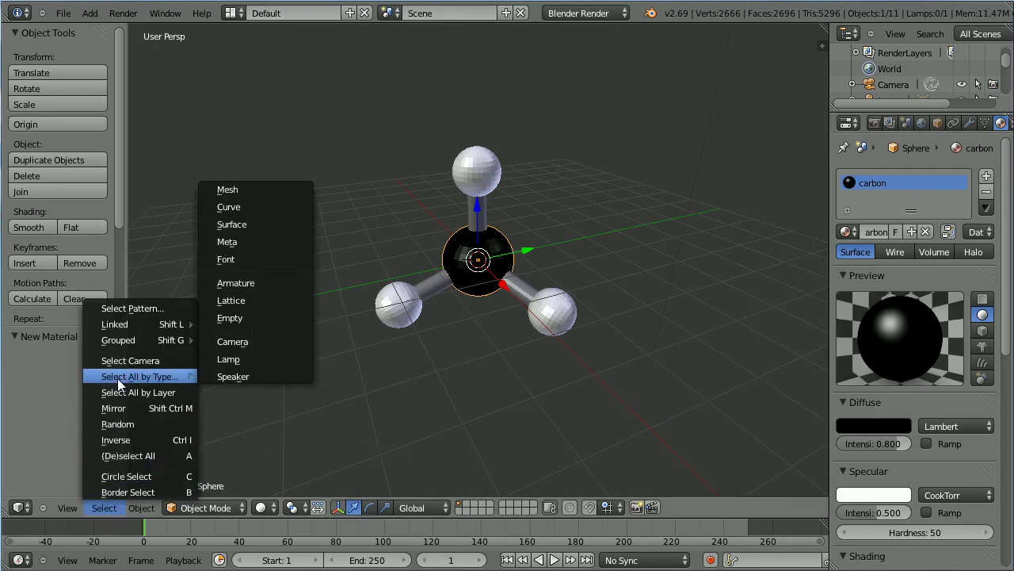
pyautogui.click(268, 189)
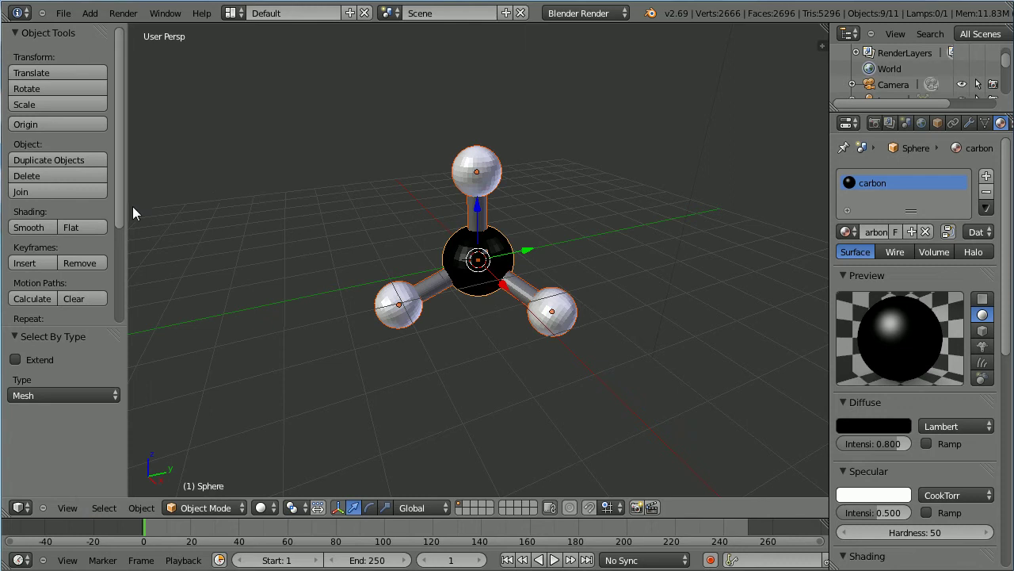
pyautogui.click(37, 230)
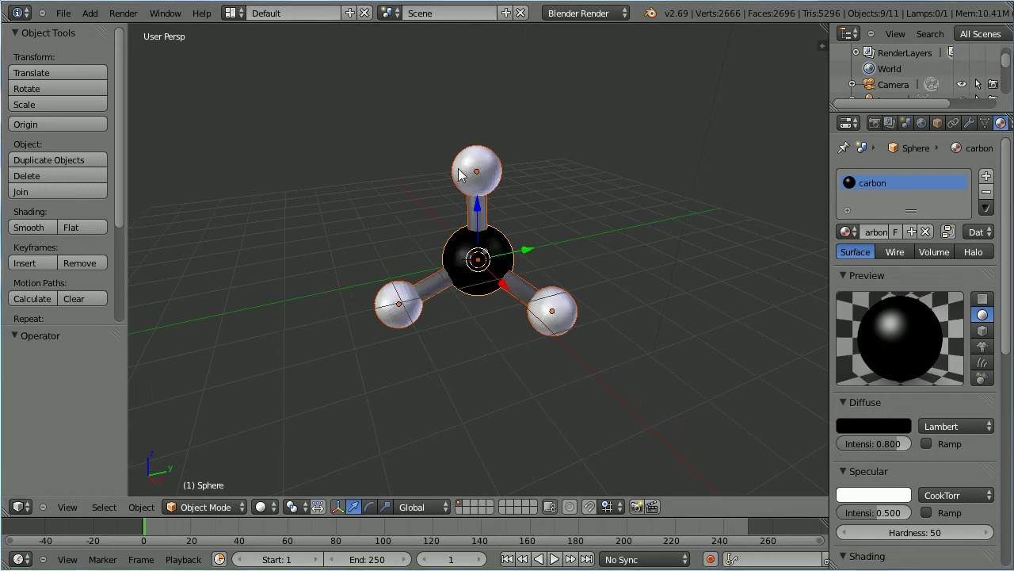
# - Protect the central sphere's carbon material with a fake user and list the existing materials
pyautogui.rightClick(478, 294)
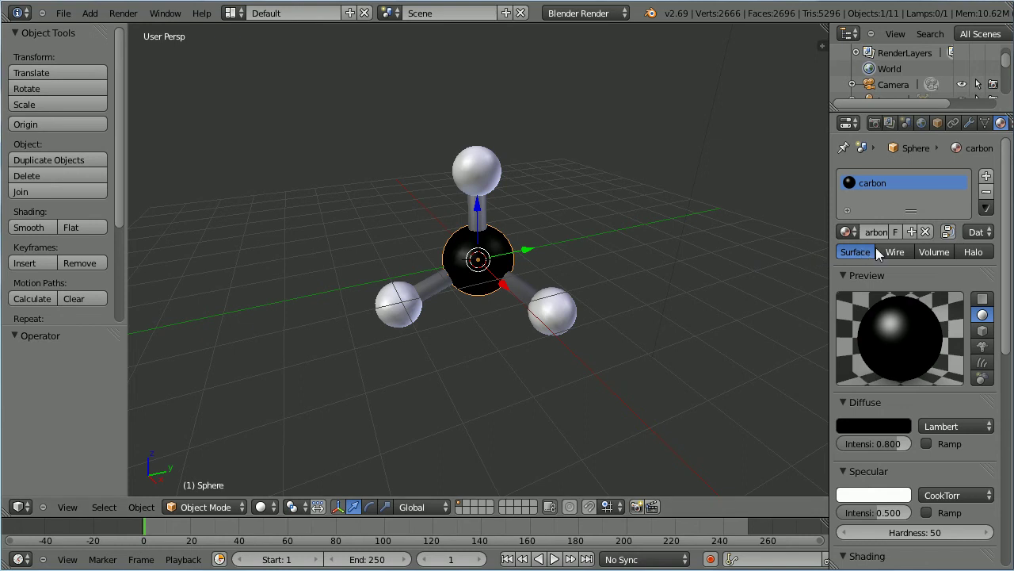
pyautogui.click(896, 231)
pyautogui.click(845, 231)
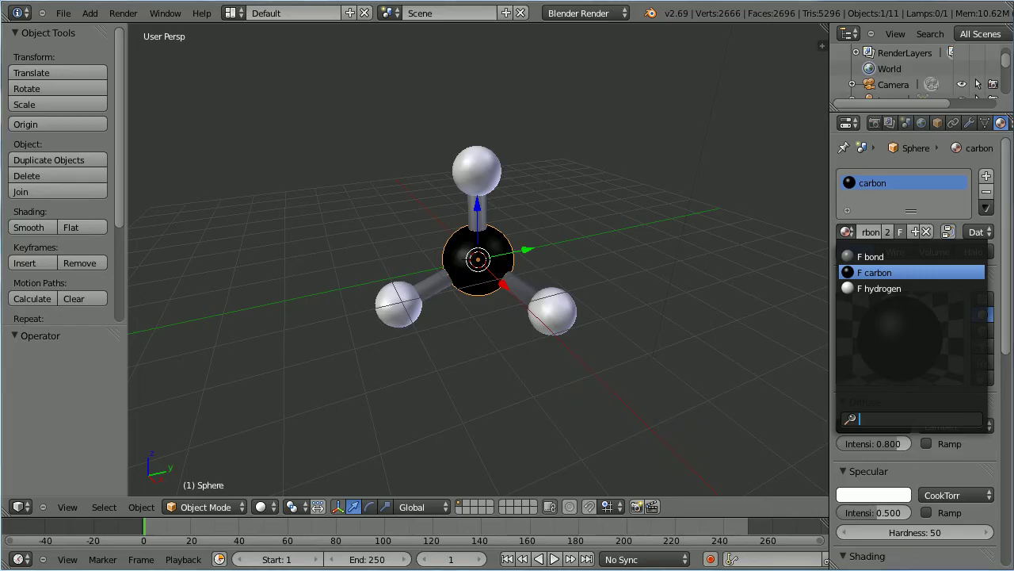
pyautogui.hotkey('alt', 'Tab')
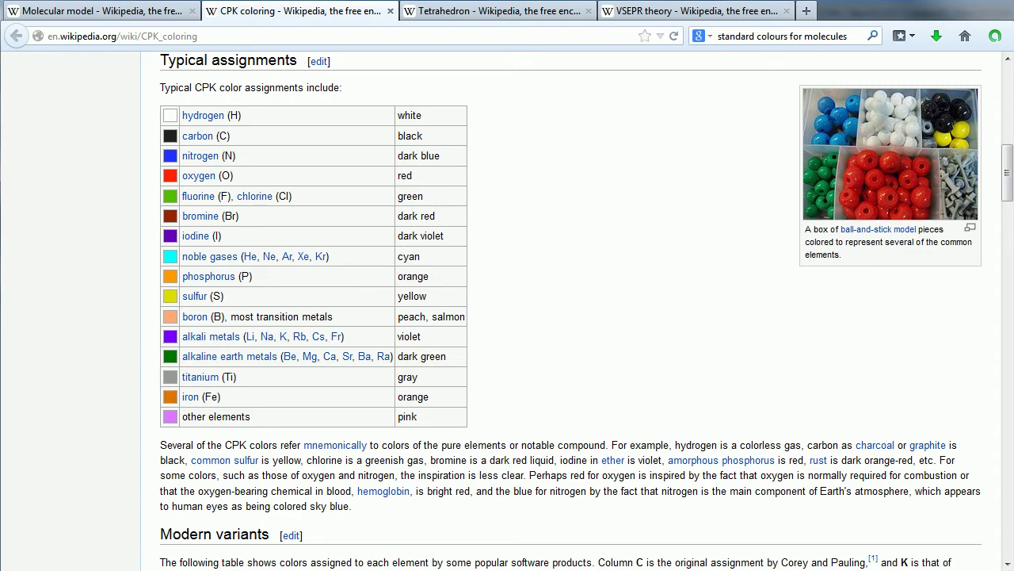
pyautogui.hotkey('alt', 'Tab')
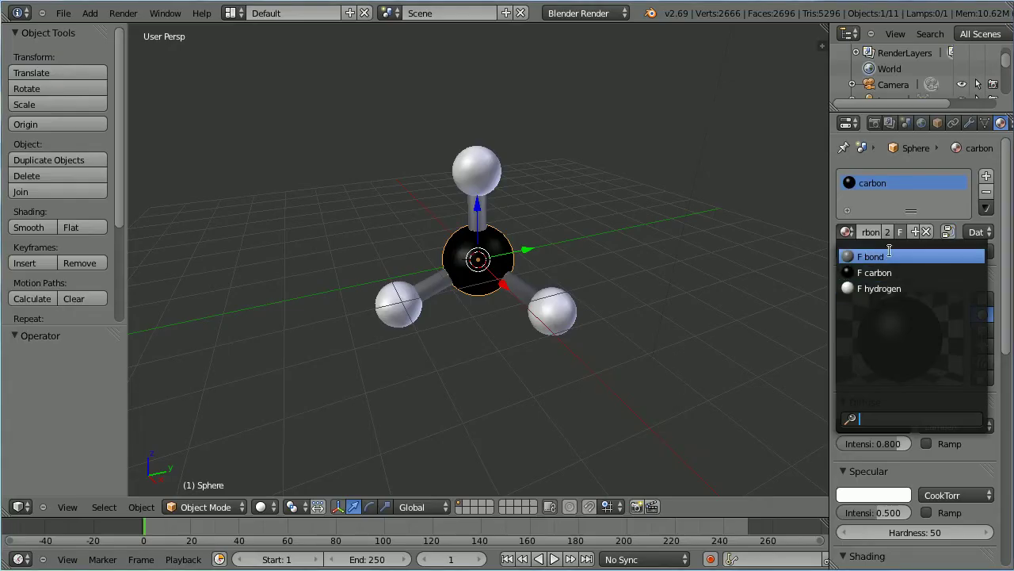
# - Add a new material copied from carbon and name it 'oxygen'
pyautogui.click(913, 231)
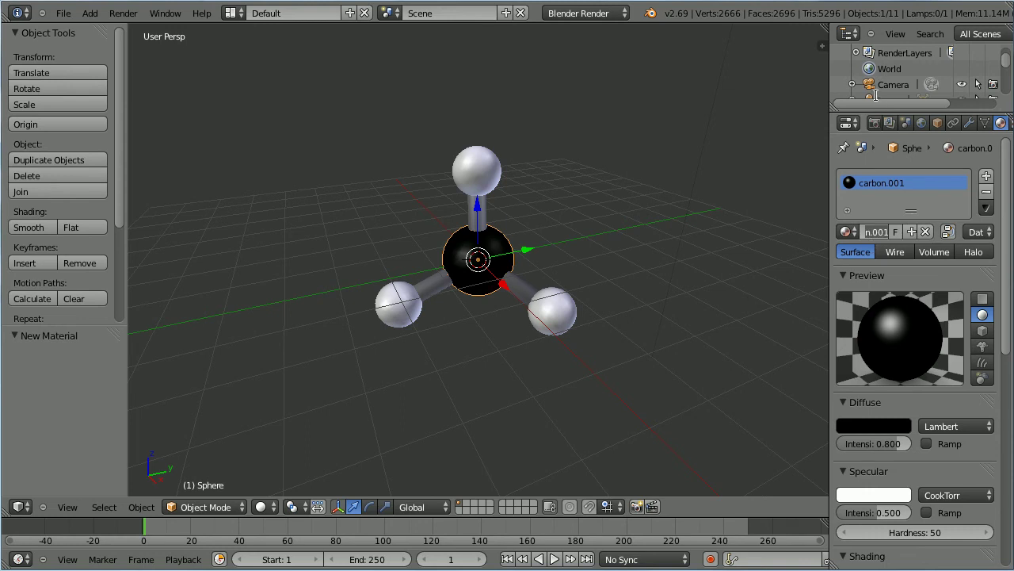
pyautogui.doubleClick(875, 231)
pyautogui.write('oxygen')
pyautogui.press('Return')
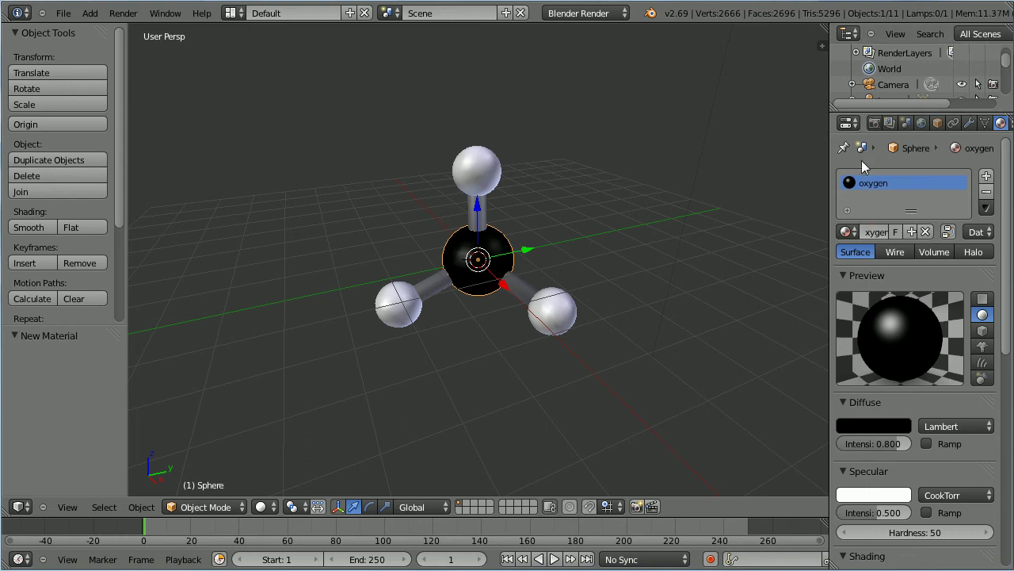
# - Make oxygen pure red (R 1.0) at diffuse intensity 1.000 and keep it with a fake user
pyautogui.click(875, 422)
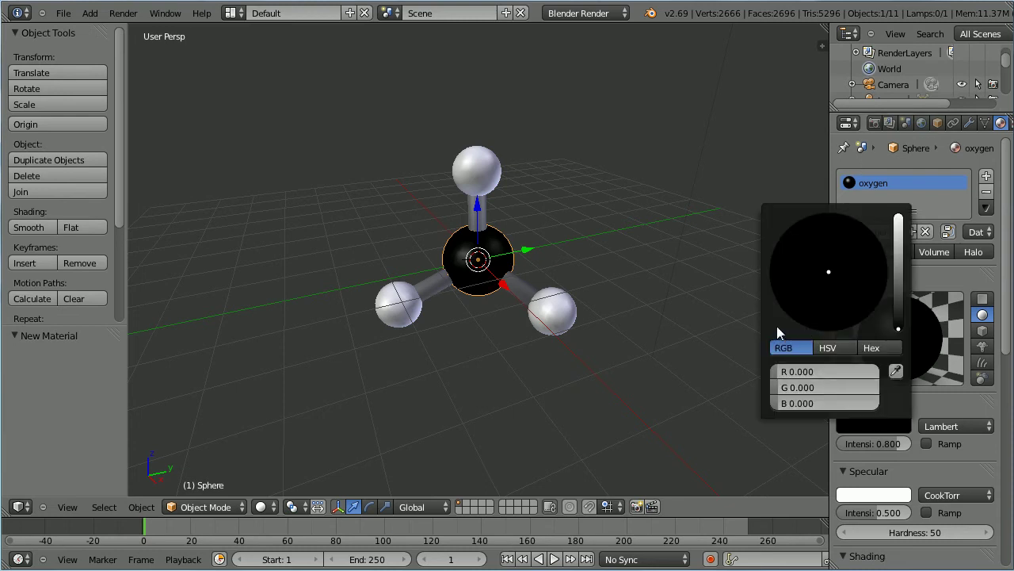
pyautogui.moveTo(793, 372); pyautogui.dragTo(894, 369)
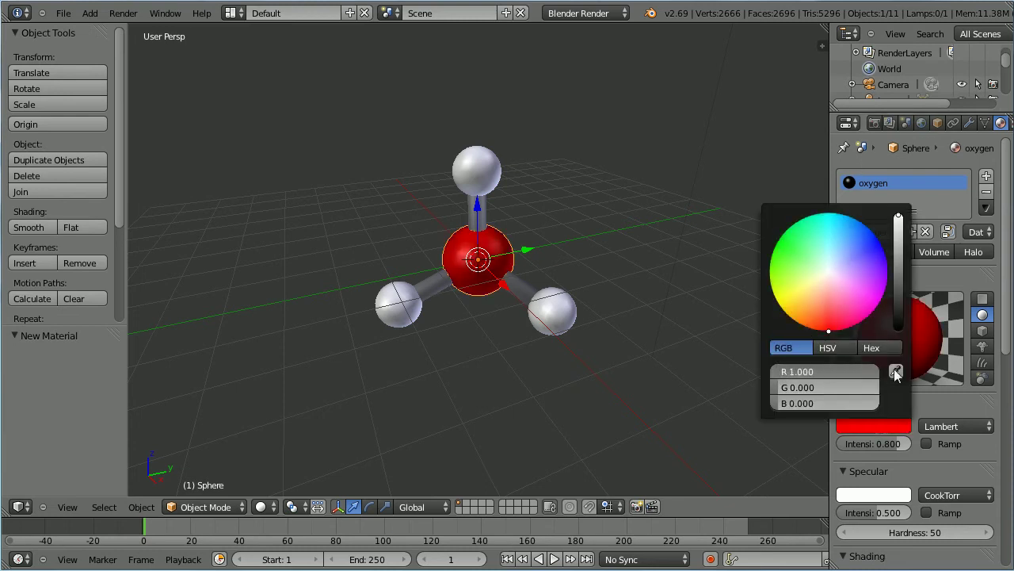
pyautogui.moveTo(899, 447); pyautogui.dragTo(922, 449)
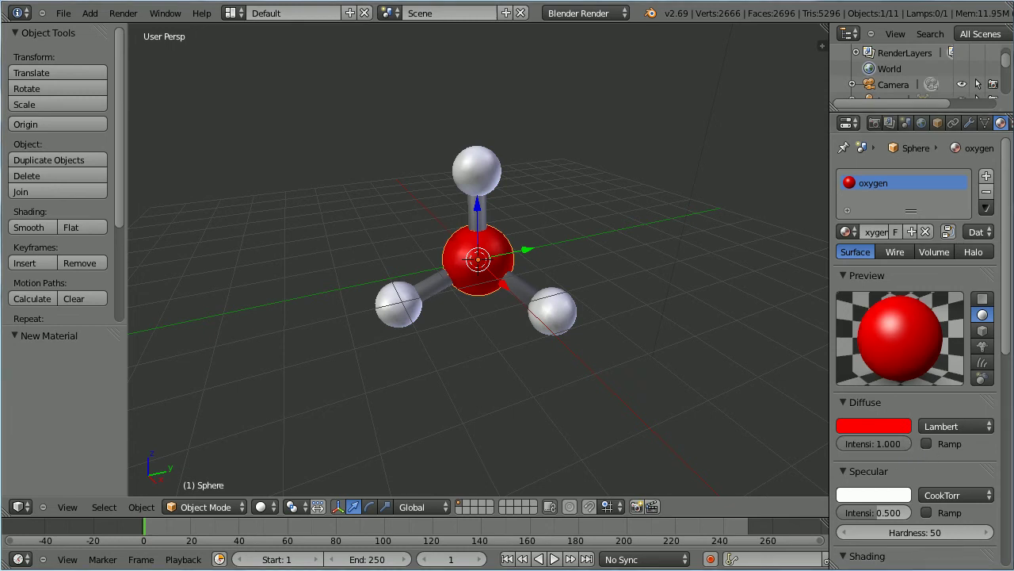
pyautogui.click(896, 233)
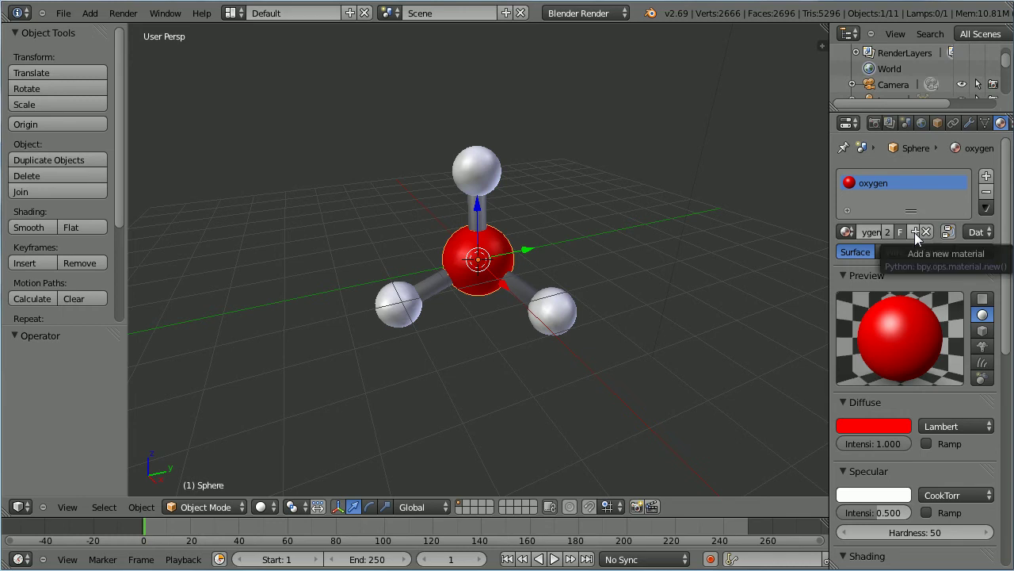
# - Add a 'nitrogen' material with diffuse R 0 and B 1, kept with a fake user
pyautogui.click(914, 232)
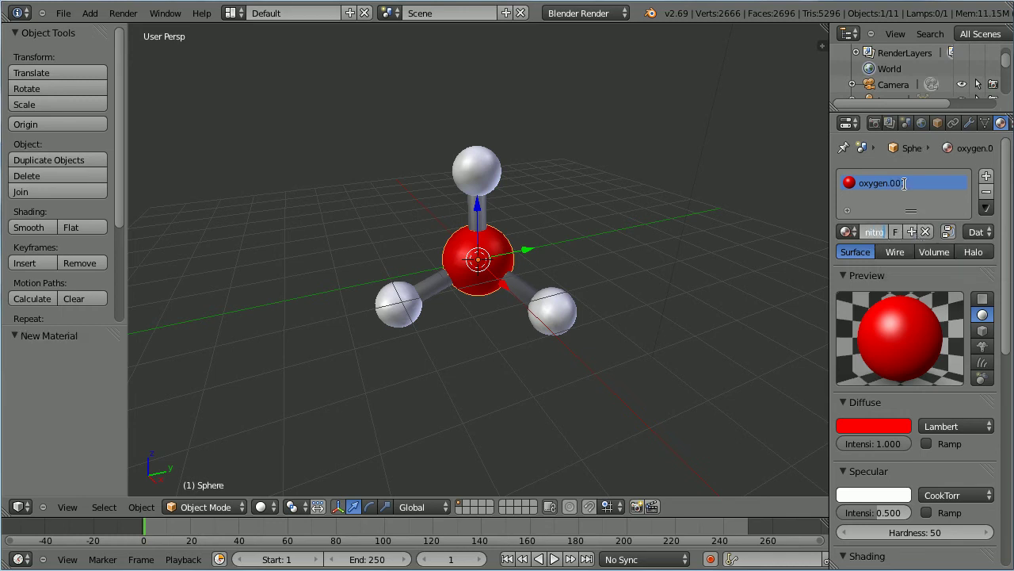
pyautogui.press('Return')
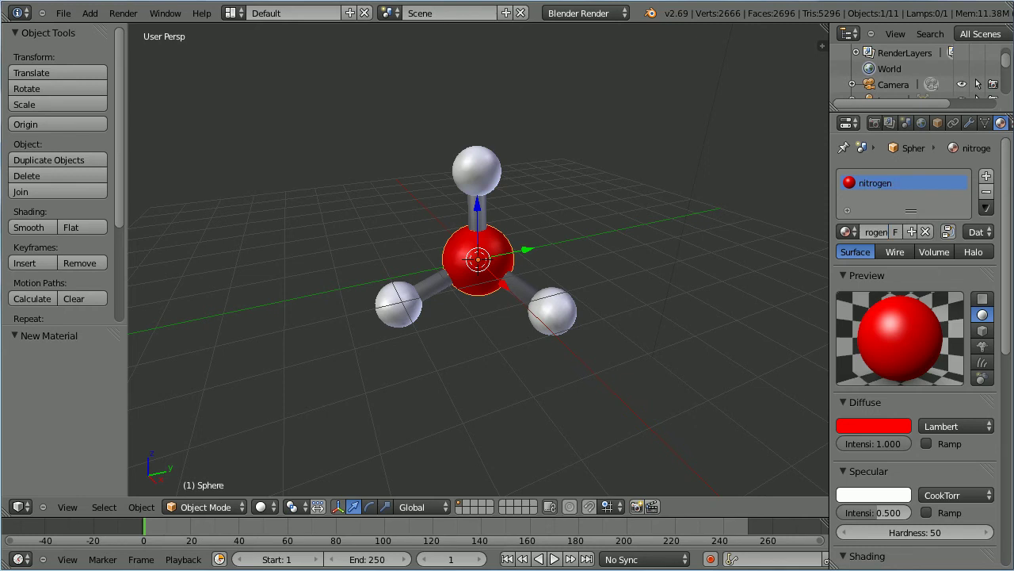
pyautogui.click(872, 428)
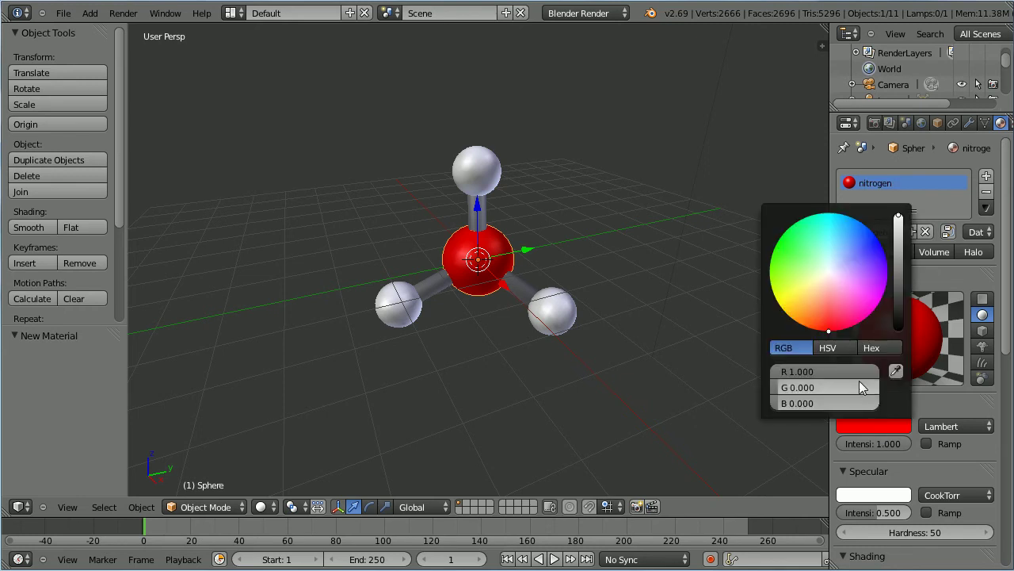
pyautogui.moveTo(878, 377); pyautogui.dragTo(754, 368)
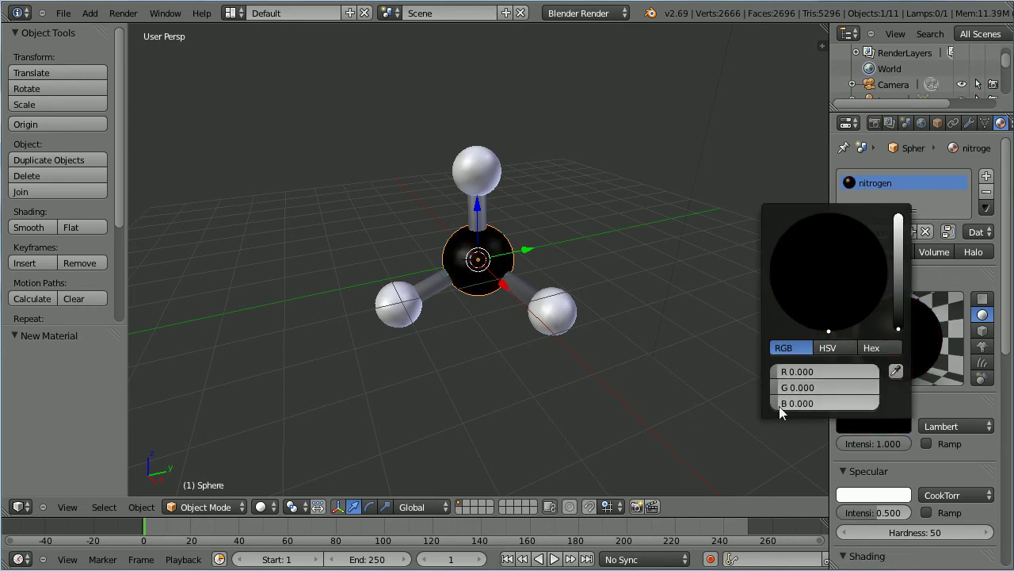
pyautogui.moveTo(779, 405); pyautogui.dragTo(886, 406)
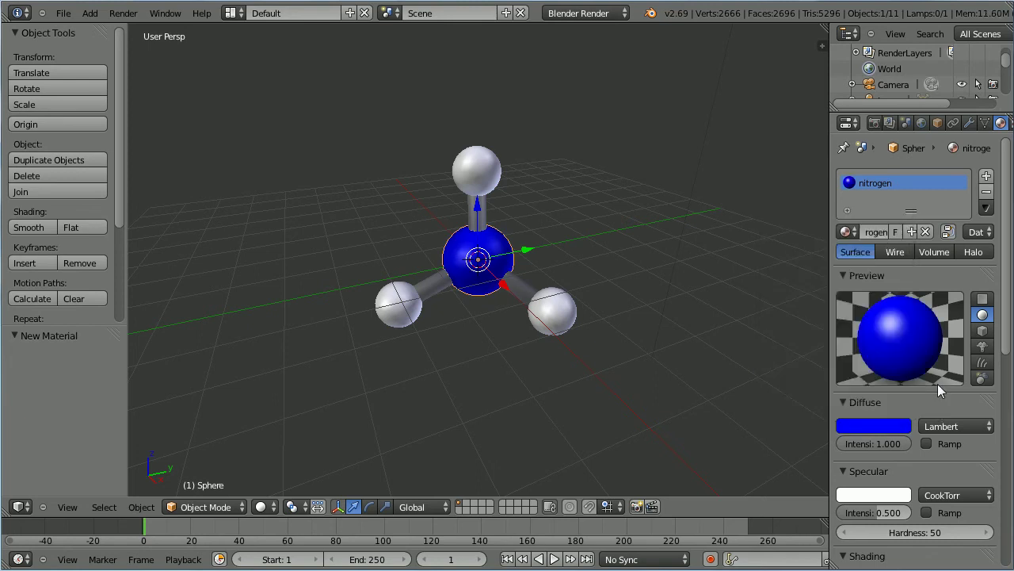
pyautogui.click(897, 232)
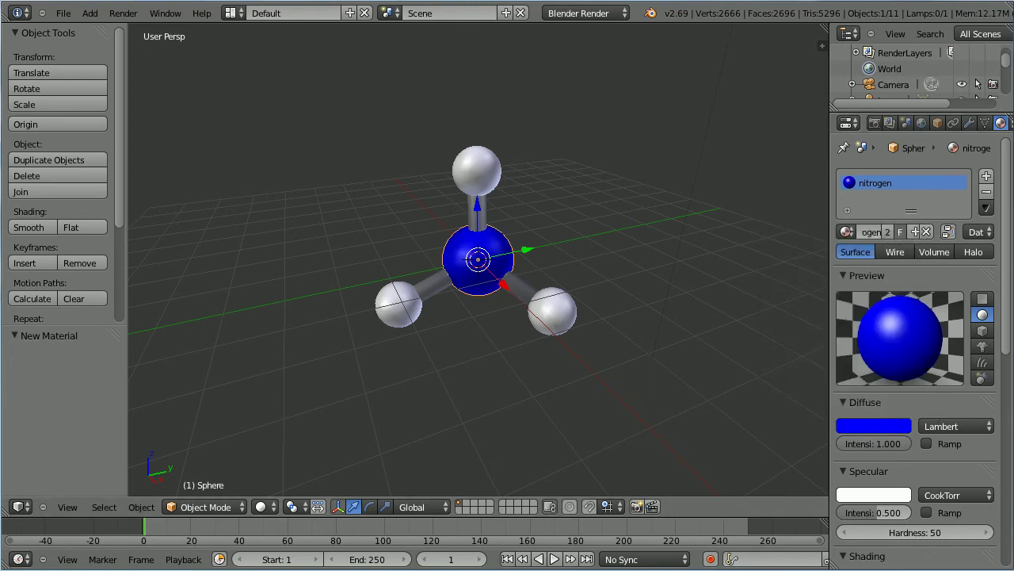
# - Enable the Add Mesh: Regular Solids add-on in User Preferences, then close the window
pyautogui.click(62, 14)
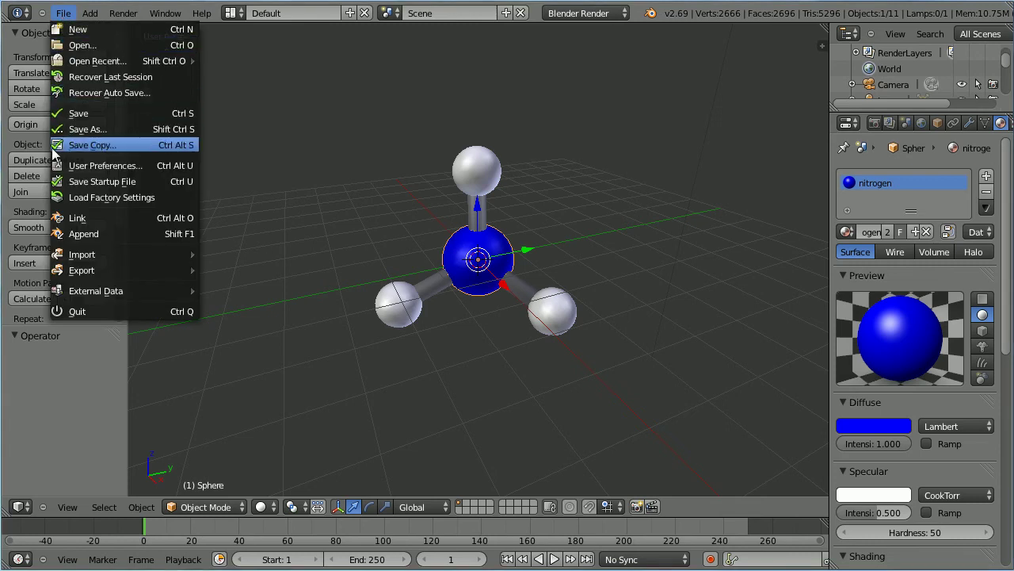
pyautogui.click(155, 165)
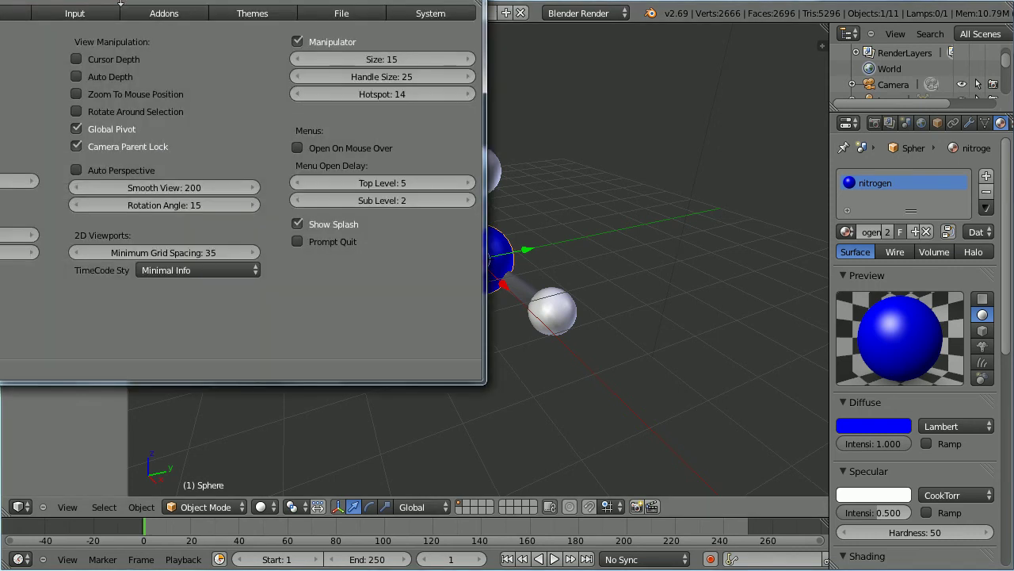
pyautogui.moveTo(151, 4); pyautogui.dragTo(479, 82)
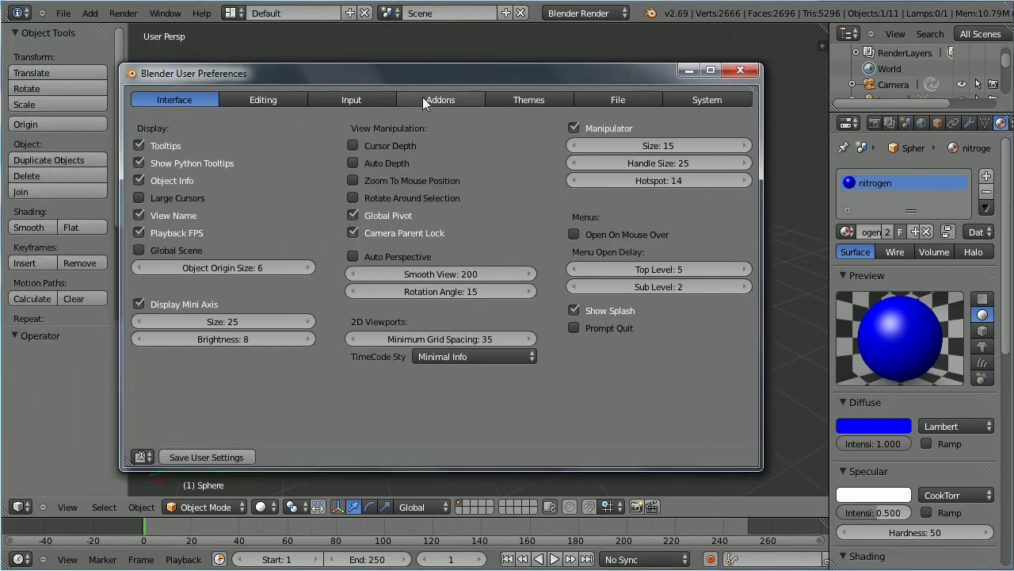
pyautogui.click(423, 97)
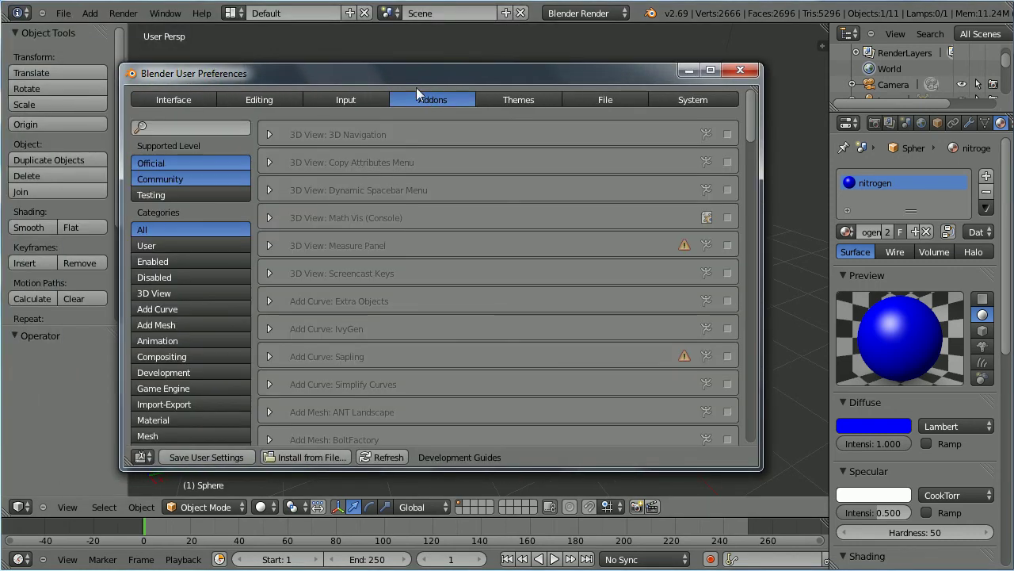
pyautogui.click(204, 328)
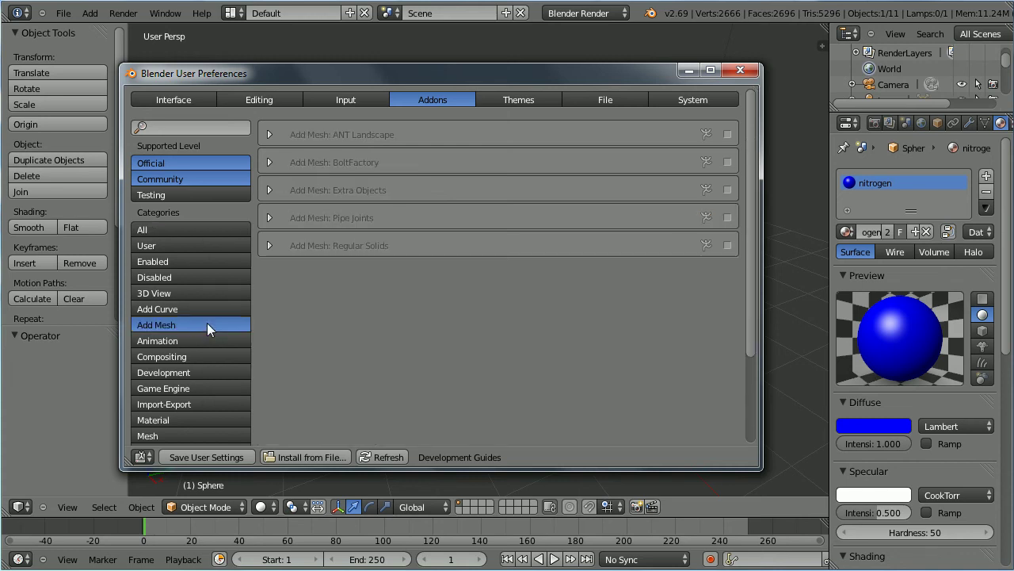
pyautogui.click(728, 245)
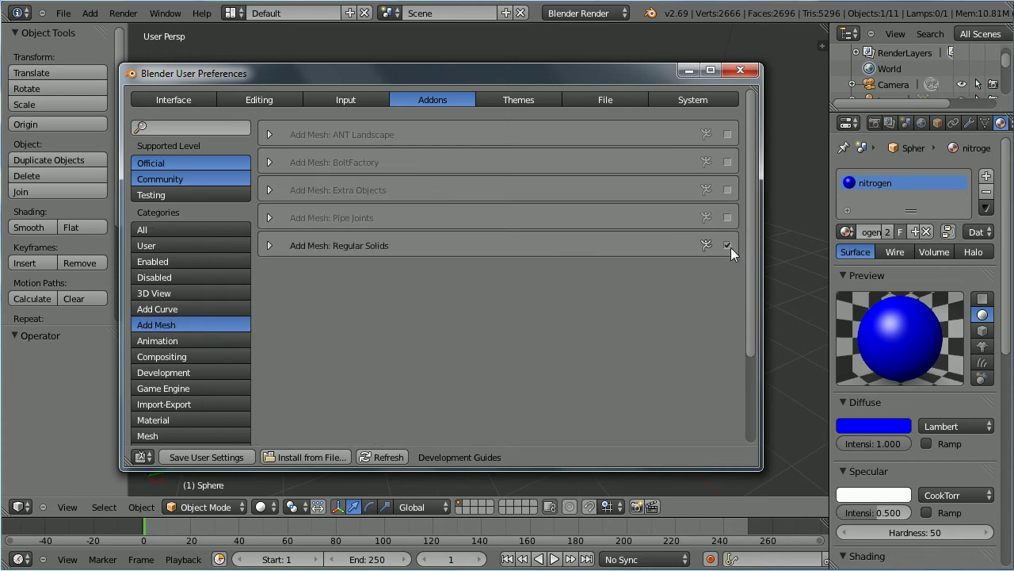
pyautogui.click(740, 71)
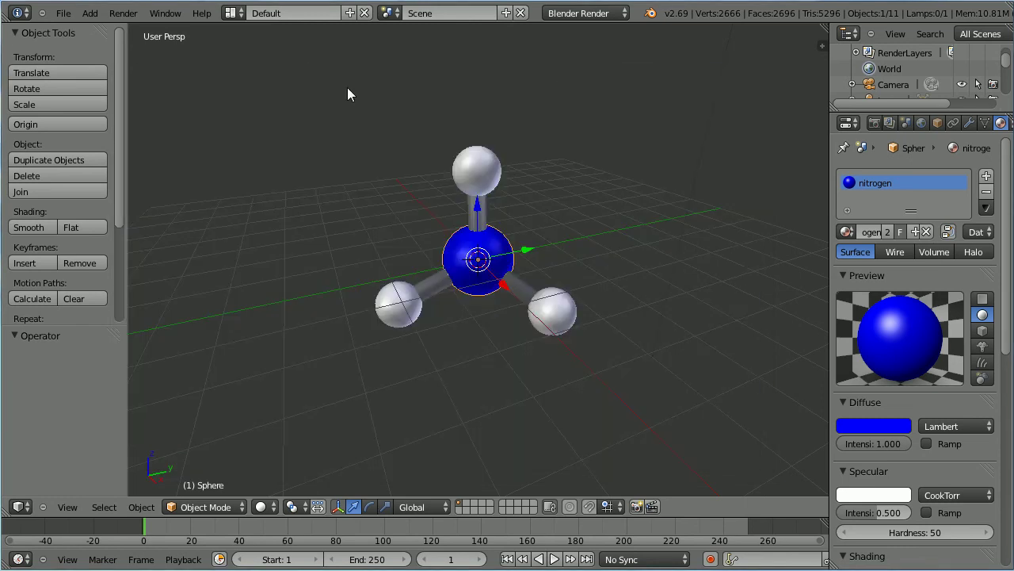
# - Add a Platonic tetrahedron from Mesh > Solids at the molecule's centre
pyautogui.click(88, 13)
pyautogui.moveTo(97, 27)
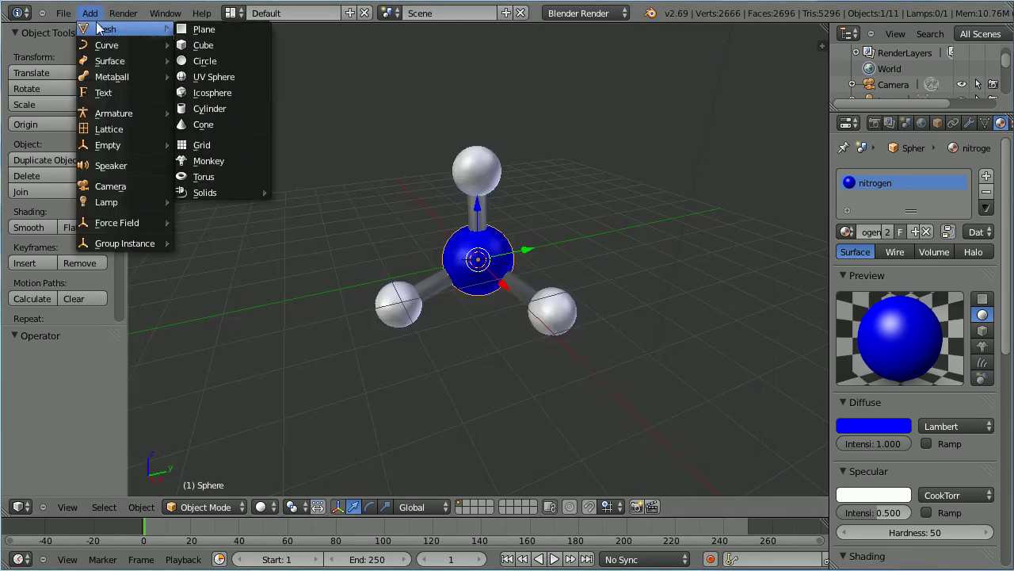
pyautogui.moveTo(203, 192)
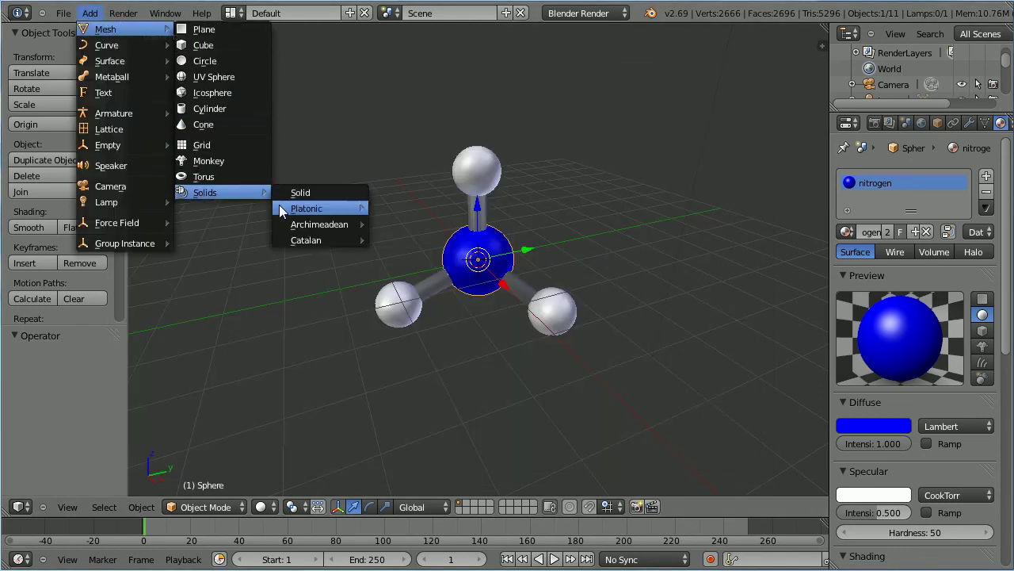
pyautogui.moveTo(336, 206)
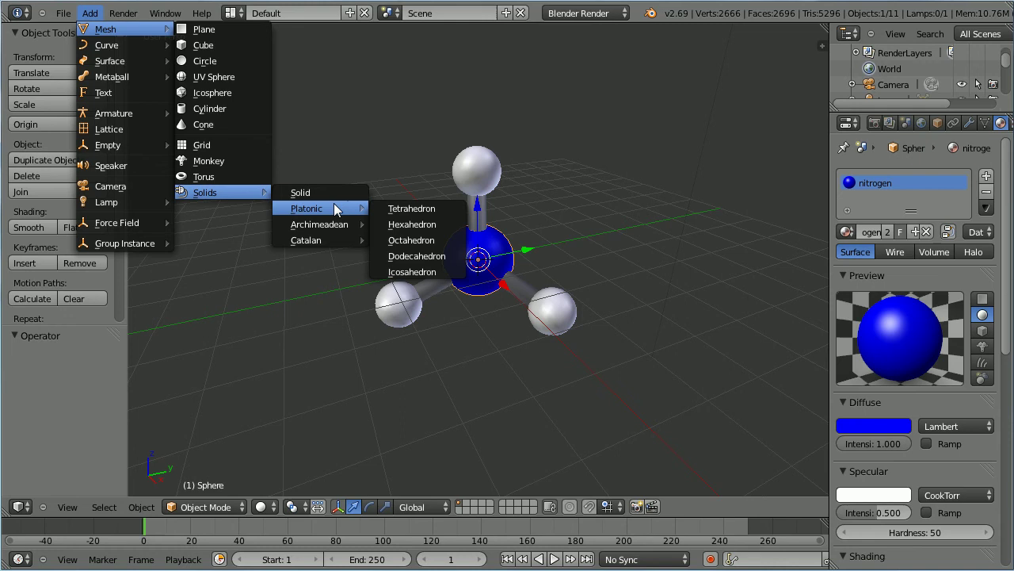
pyautogui.click(422, 209)
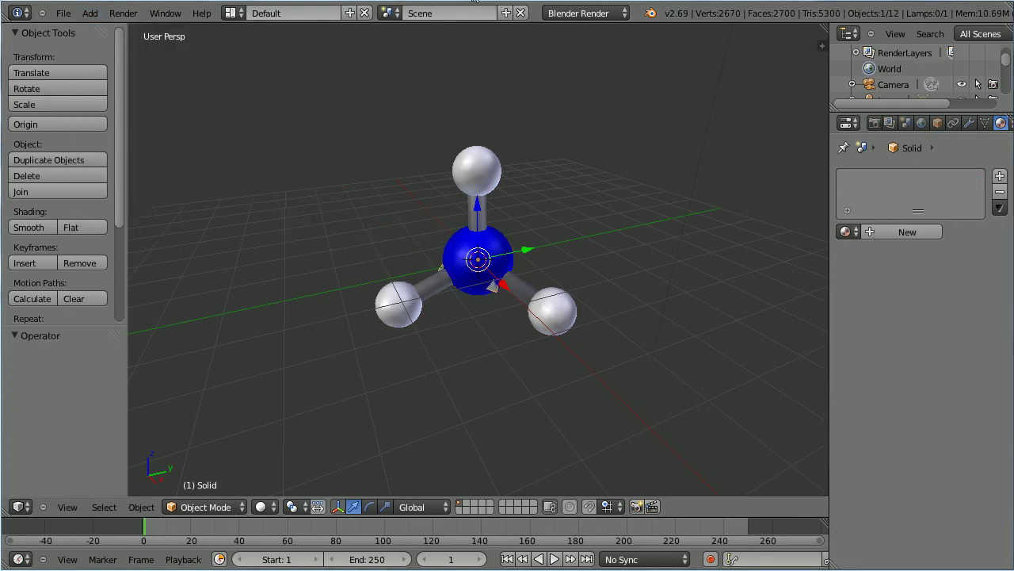
# - Scale the tetrahedron by 2 on all axes
pyautogui.press('s')
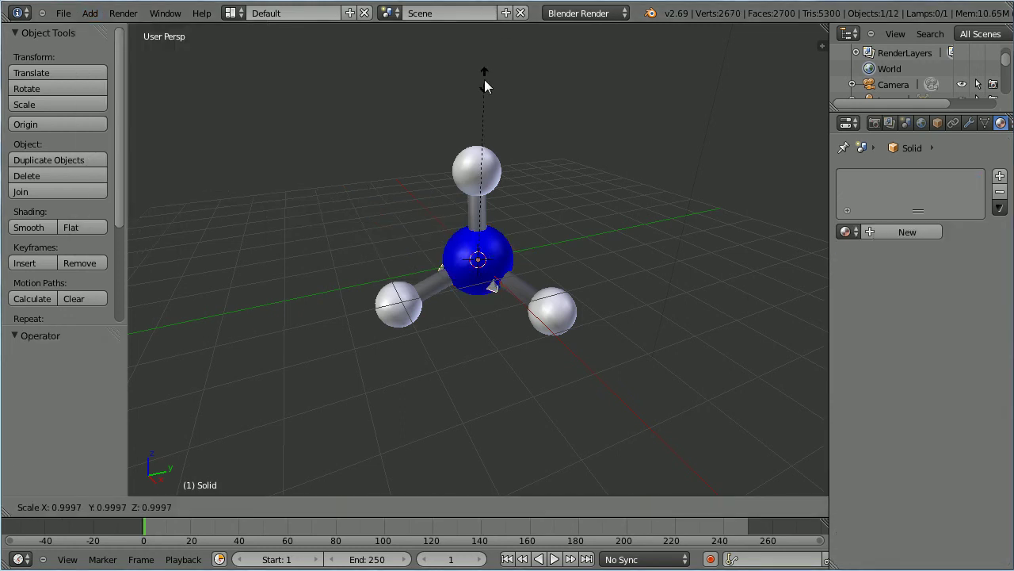
pyautogui.press('2')
pyautogui.press('Return')
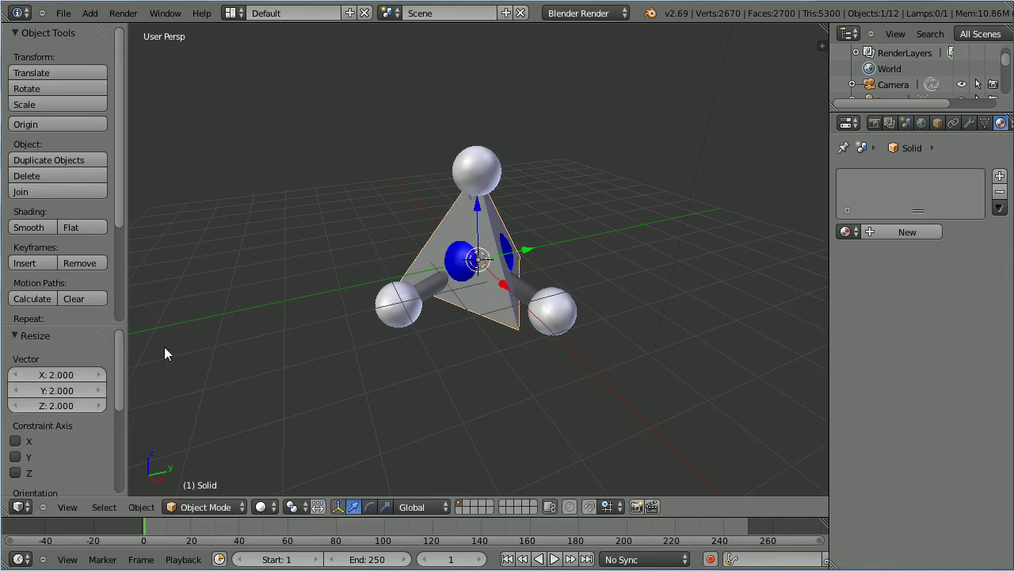
# - From top view, rotate the tetrahedron 90° so its corners align with the hydrogens
pyautogui.click(68, 508)
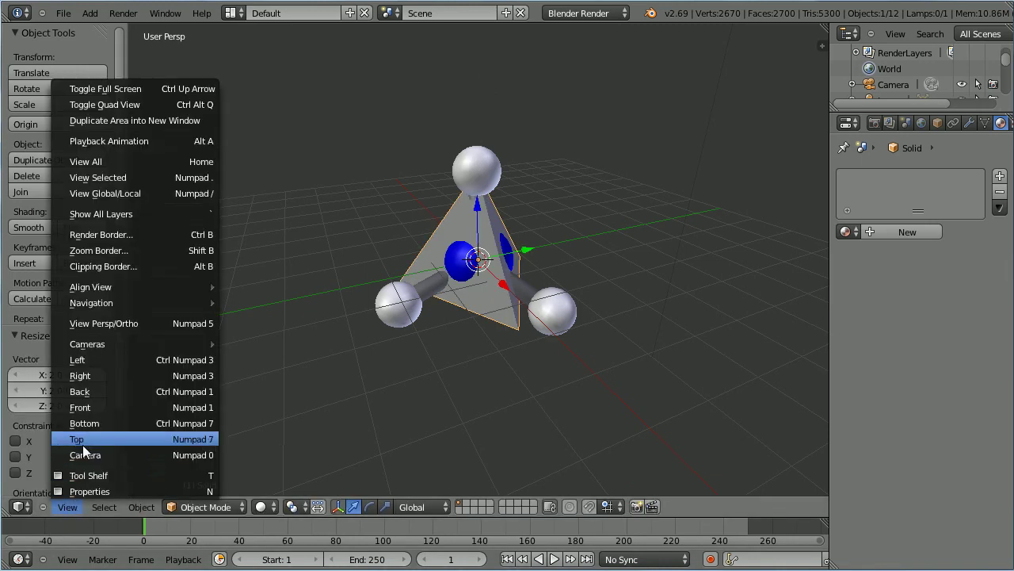
pyautogui.click(139, 441)
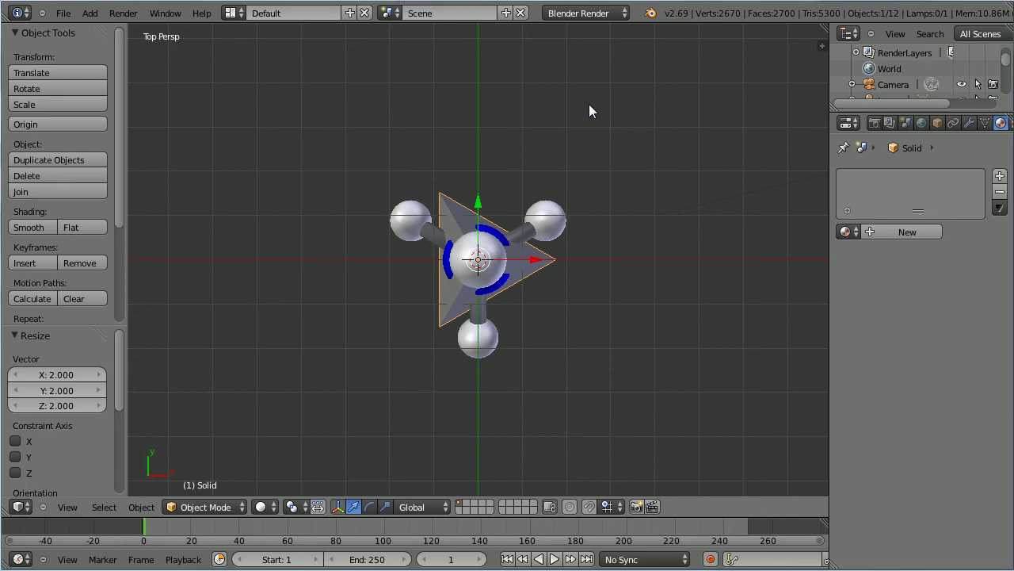
pyautogui.press('r')
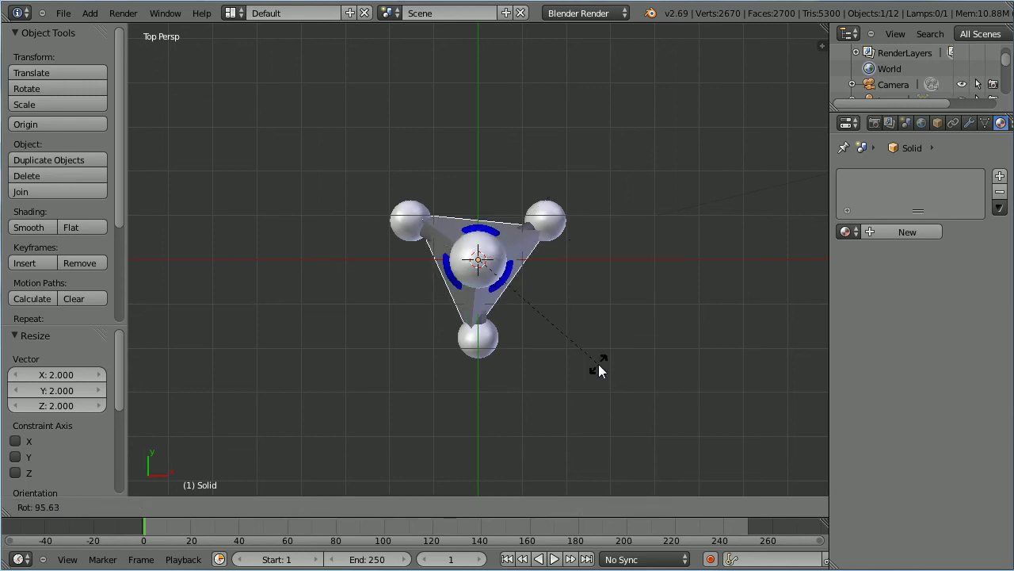
pyautogui.write('90')
pyautogui.press('Return')
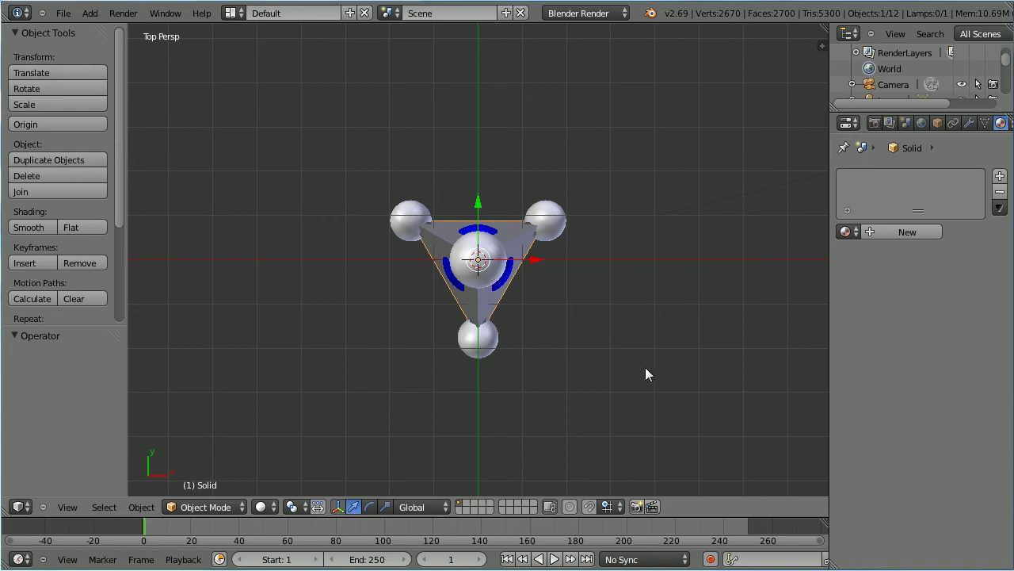
pyautogui.moveTo(645, 375); pyautogui.dragTo(618, 254, button='middle')
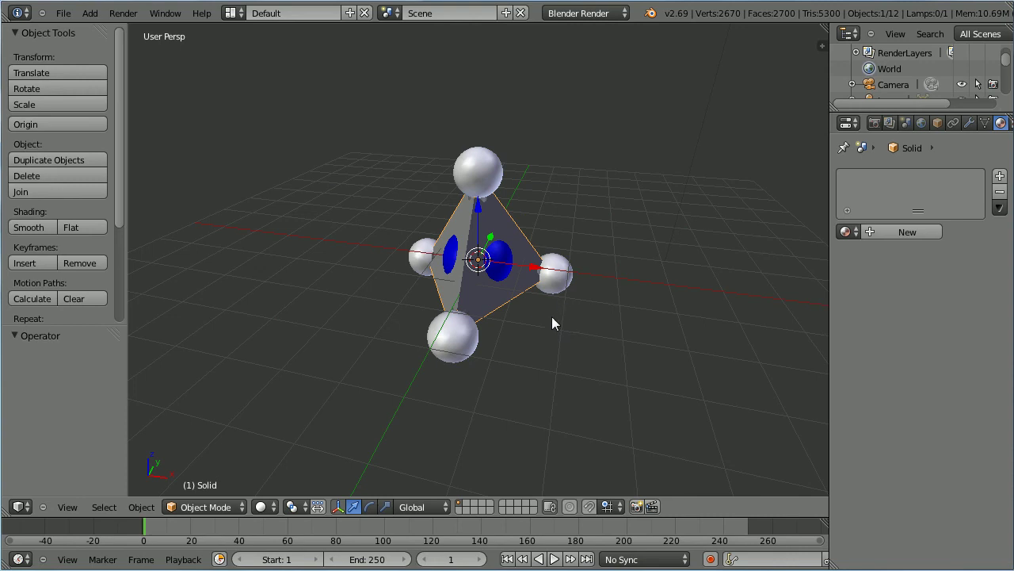
pyautogui.moveTo(210, 555)
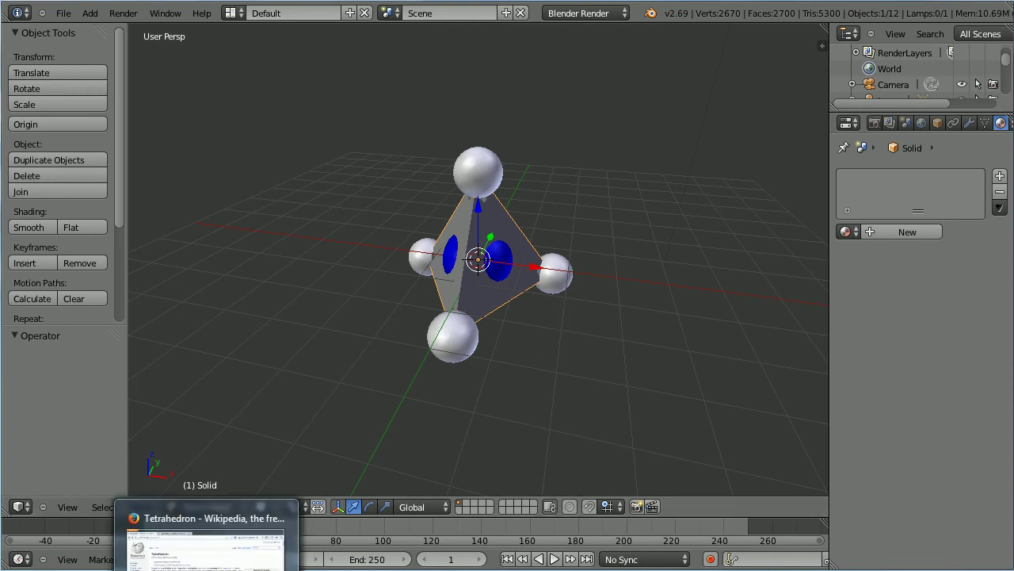
pyautogui.click(210, 531)
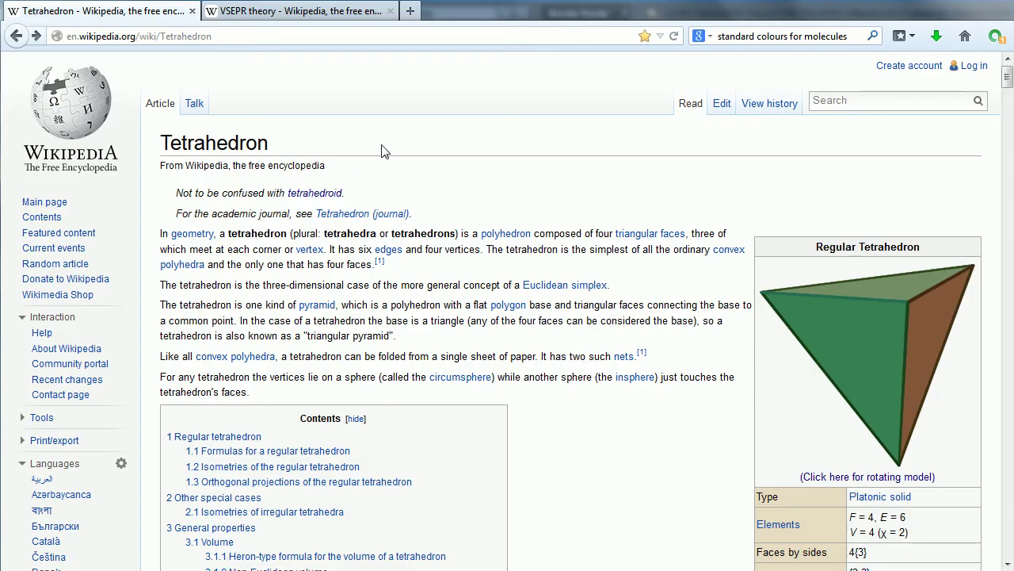
pyautogui.moveTo(1008, 89); pyautogui.dragTo(1010, 136)
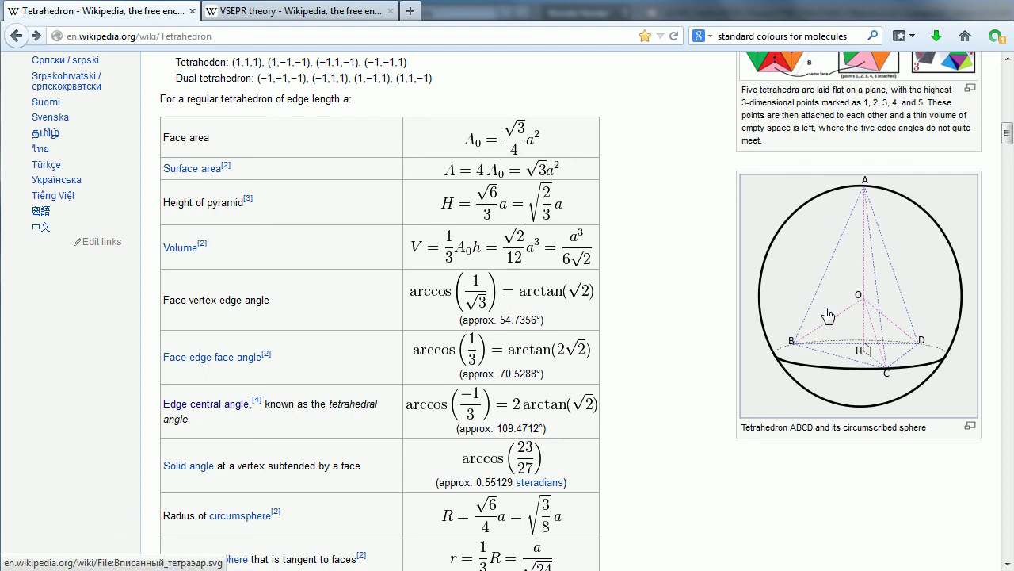
pyautogui.moveTo(1008, 135); pyautogui.dragTo(1007, 448)
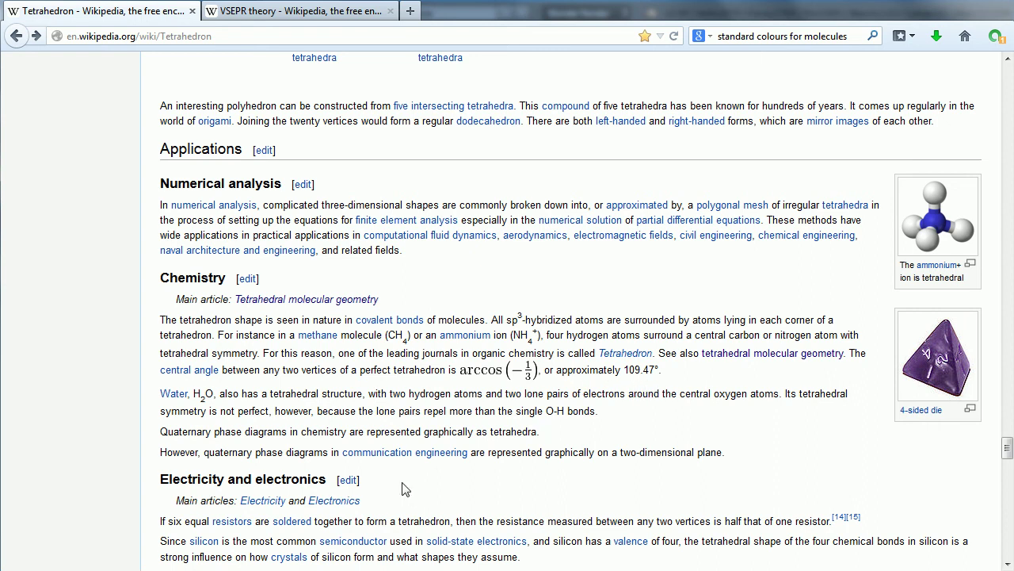
pyautogui.hotkey('alt', 'Tab')
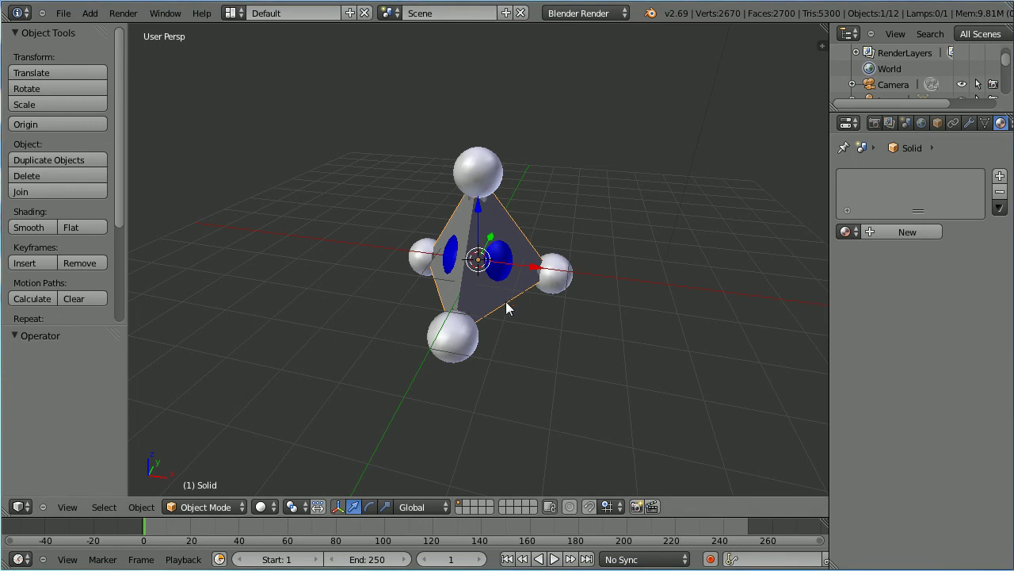
# - Delete the tetrahedron and assign the carbon material back to the central sphere
pyautogui.press('x')
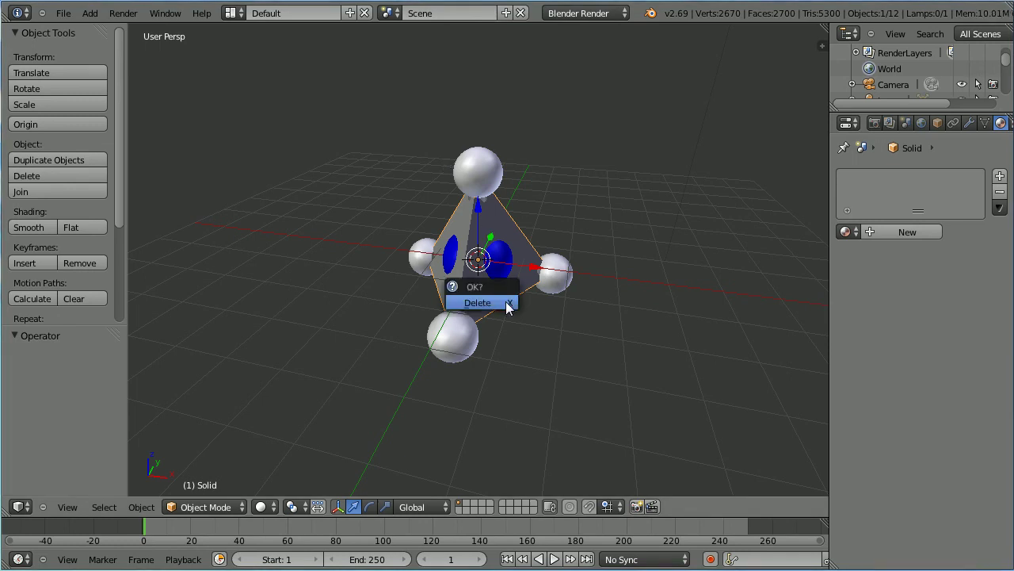
pyautogui.click(499, 302)
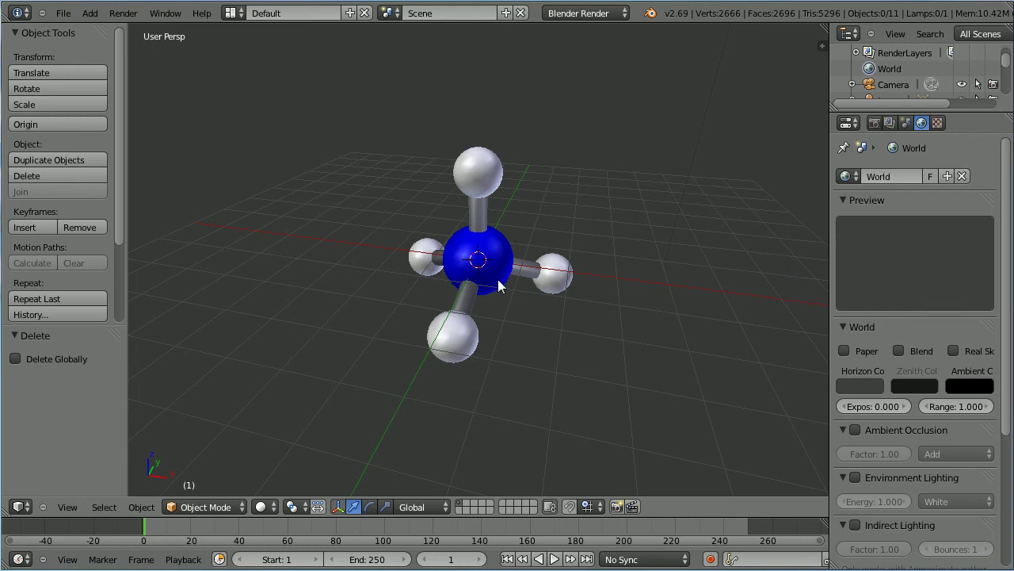
pyautogui.rightClick(496, 286)
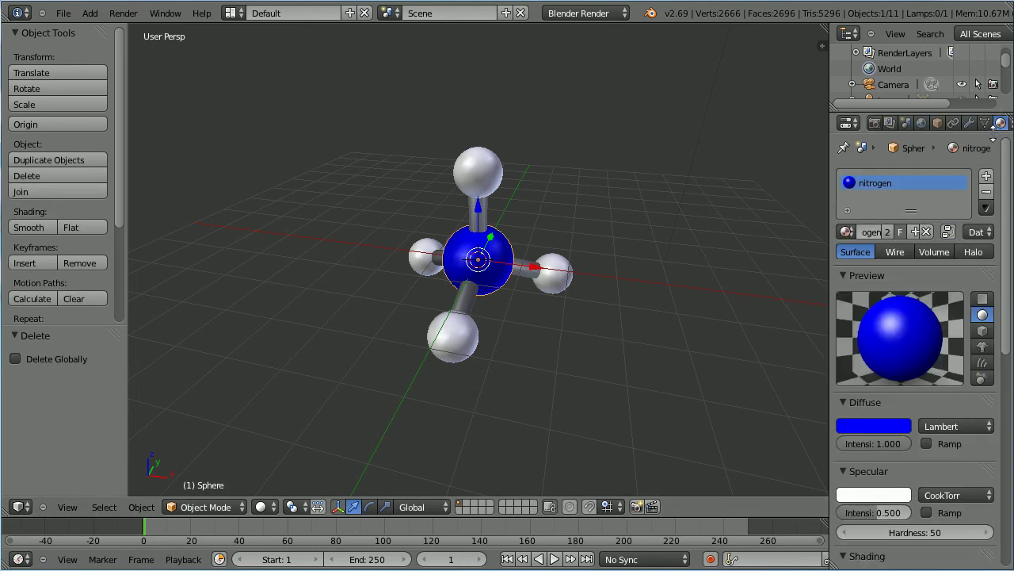
pyautogui.click(847, 232)
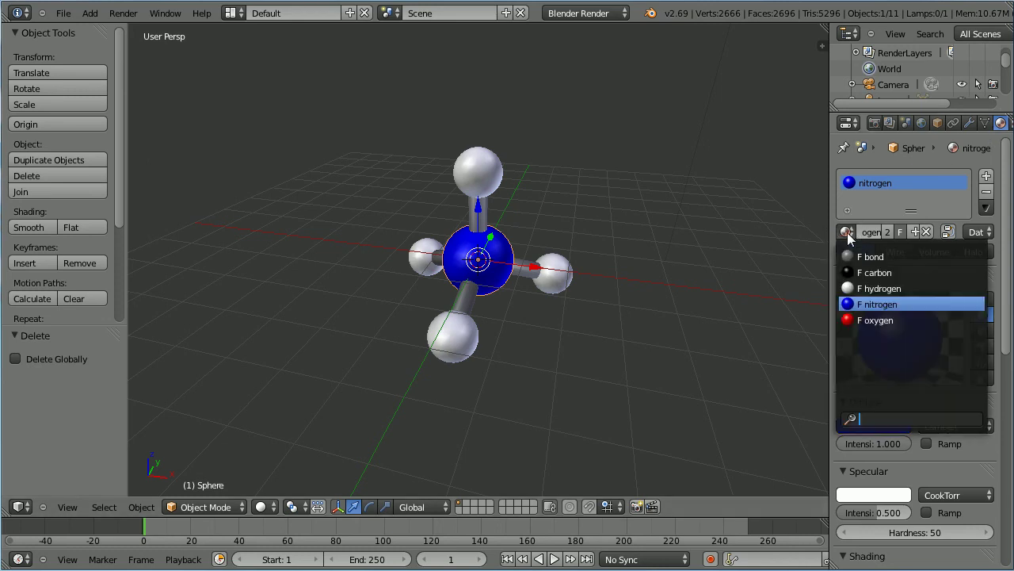
pyautogui.click(887, 272)
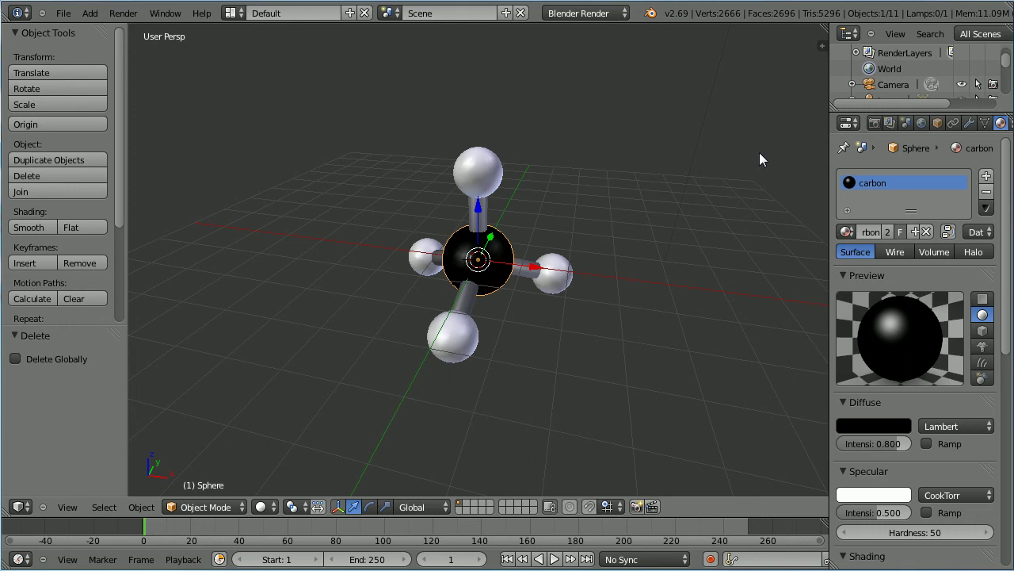